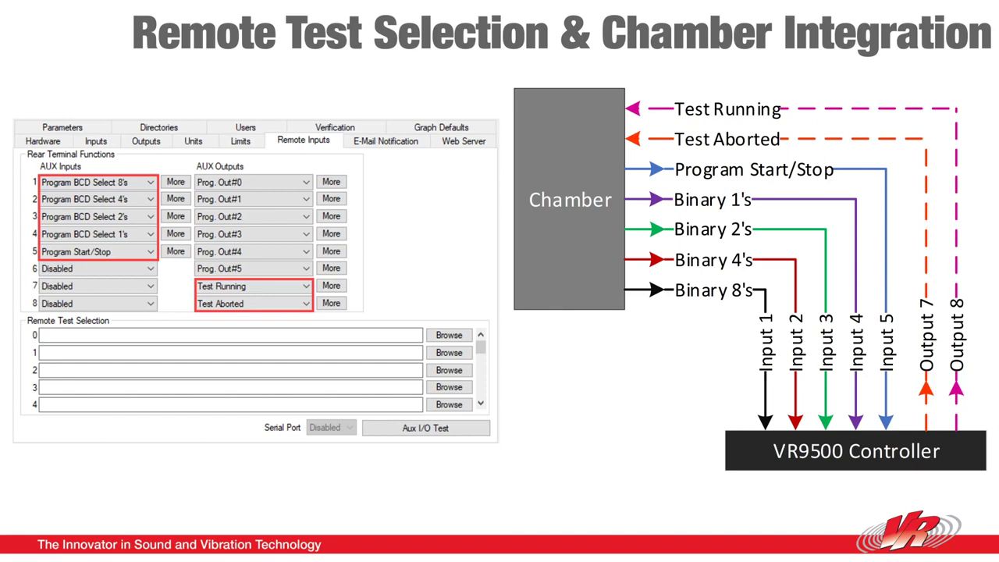
Step: Switch to VibrationVIEW and bring up the Remote Inputs configuration
key("alt+Tab")
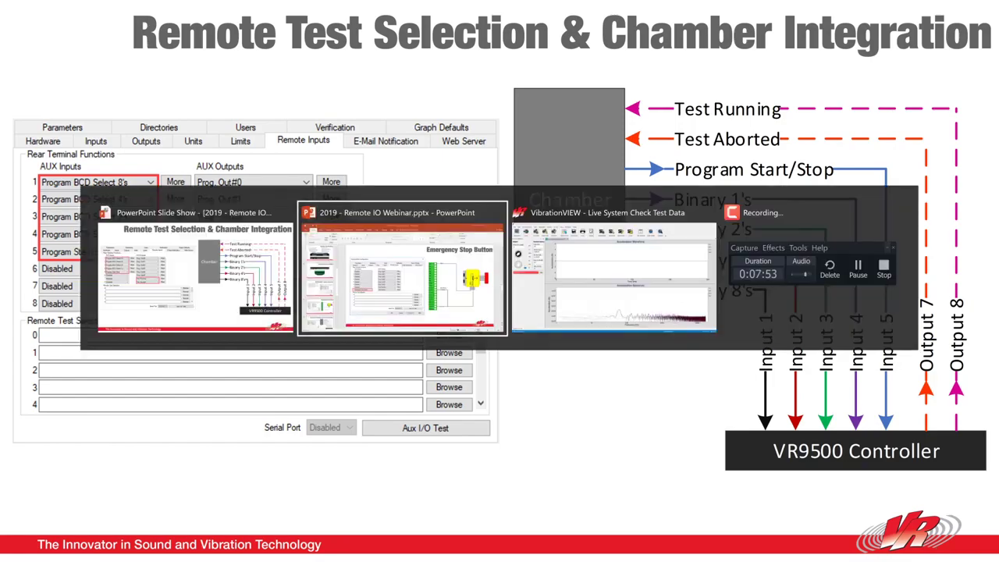
key("alt+Tab")
left_click(403, 207)
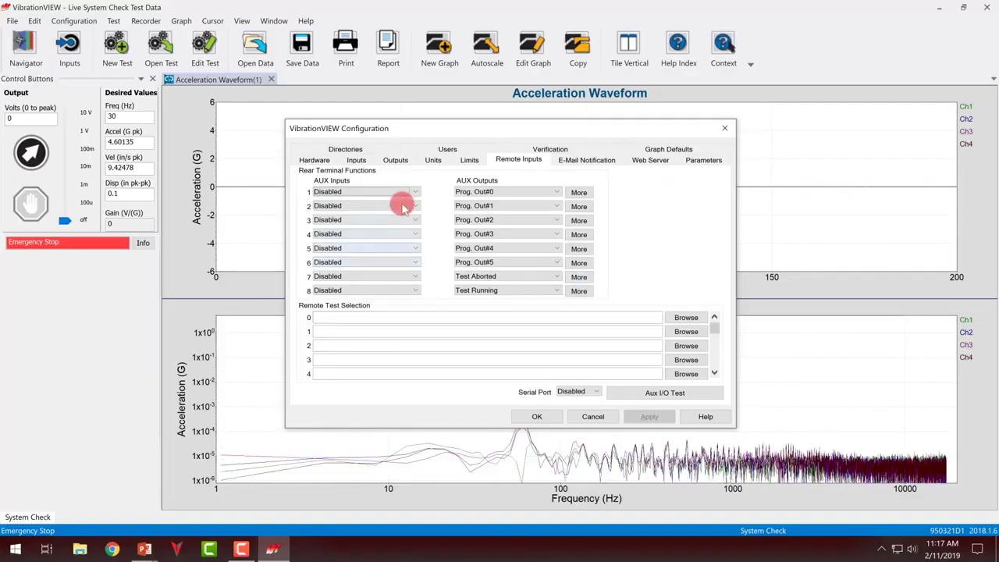
left_click(398, 196)
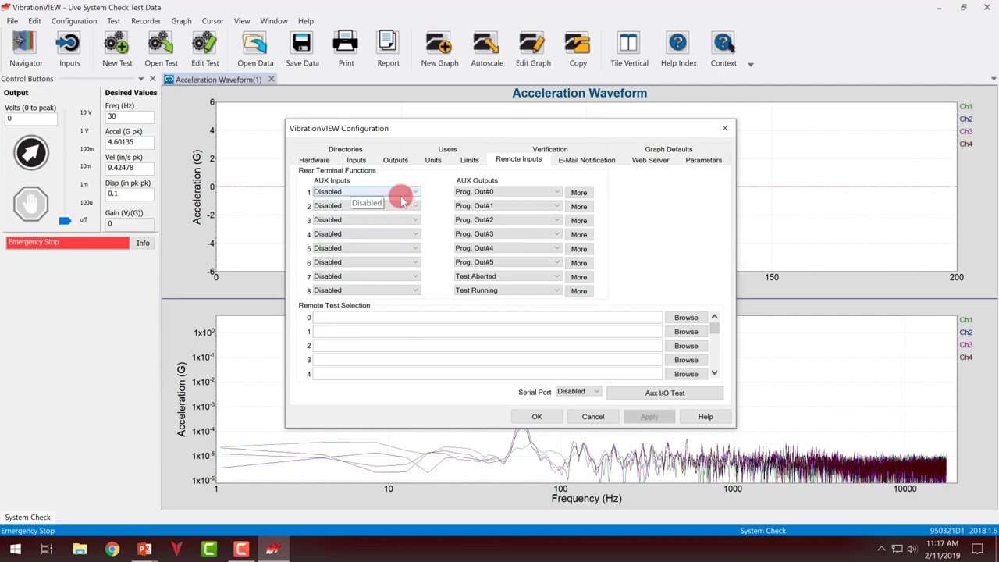
Step: Assign AUX inputs 5–8 to Program BCD Select 1's, 2's, 4's and 0x80's, then apply
left_click(390, 250)
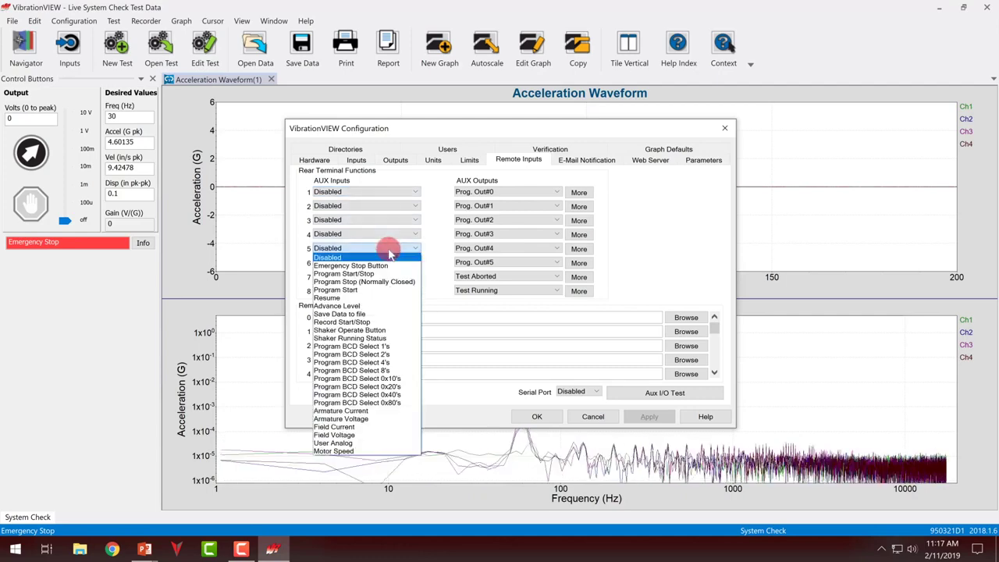
left_click(406, 346)
left_click(390, 263)
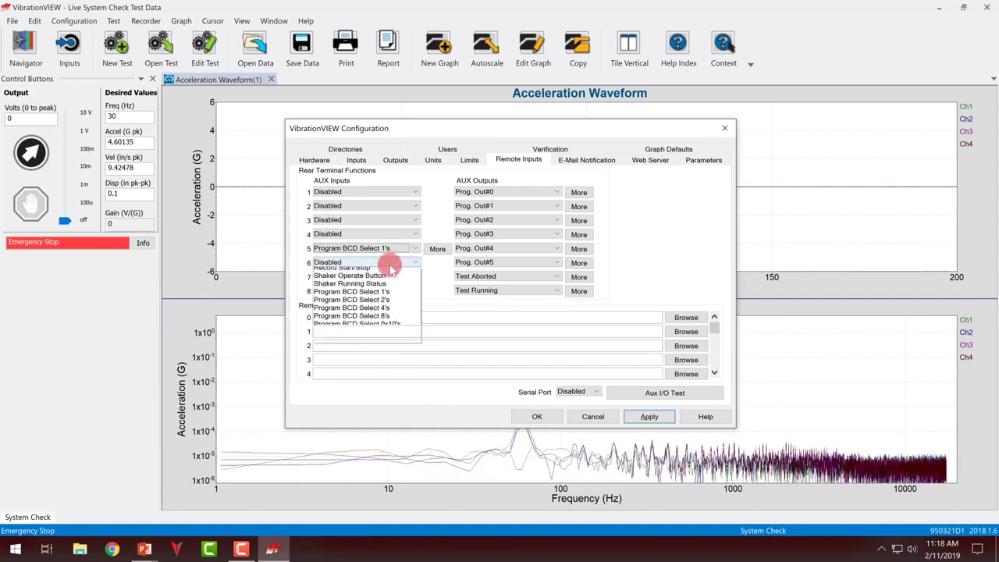
left_click(386, 368)
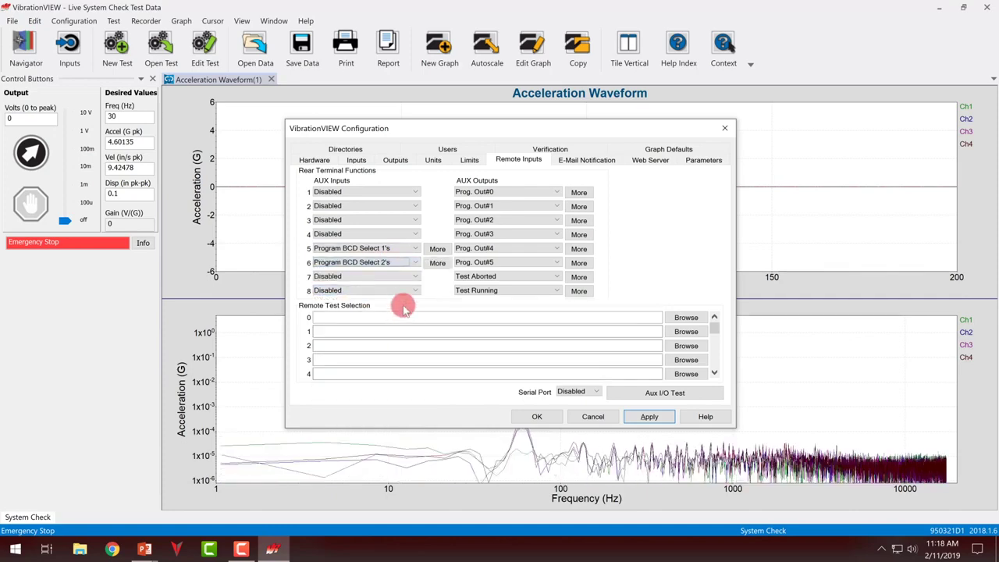
left_click(402, 277)
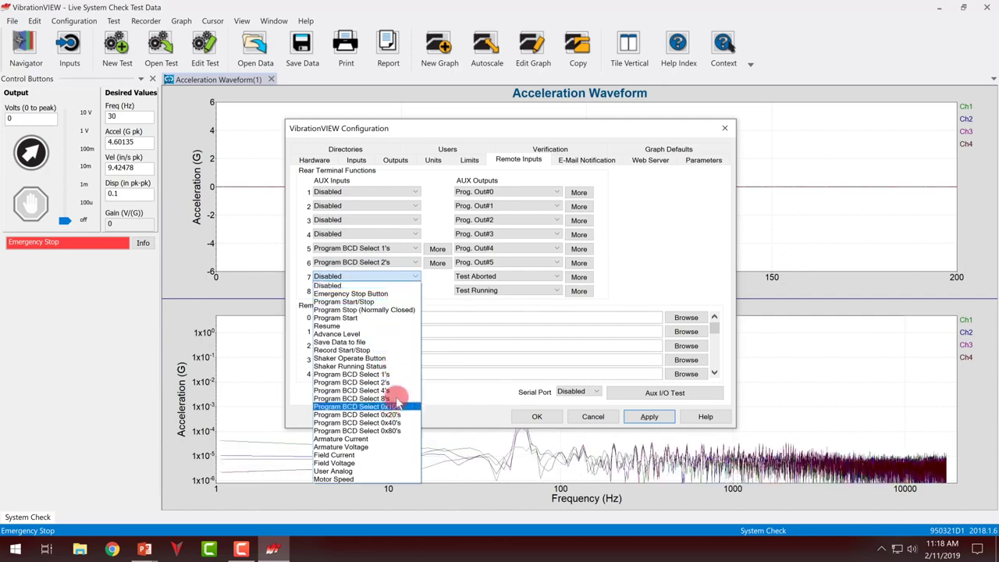
left_click(398, 392)
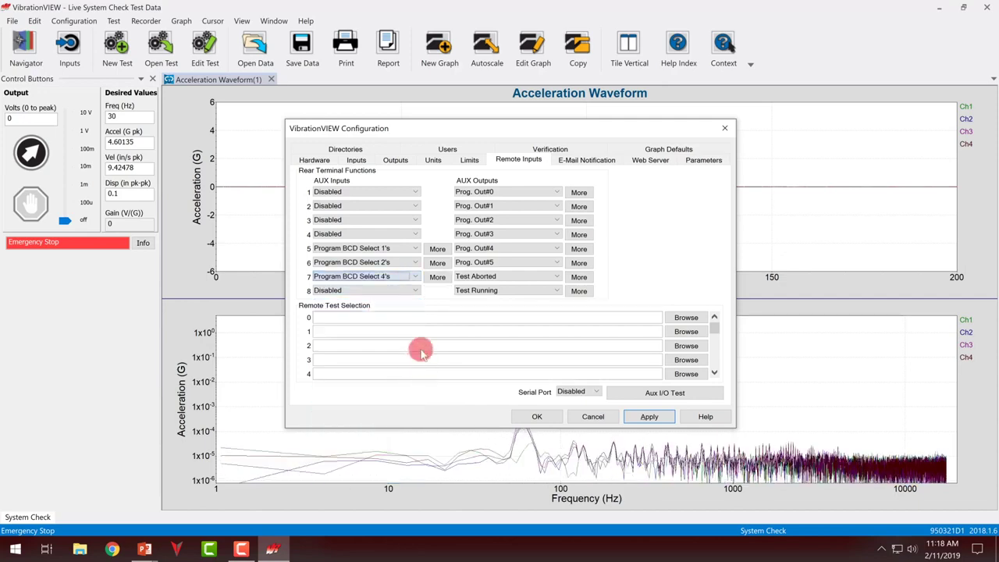
left_click(416, 290)
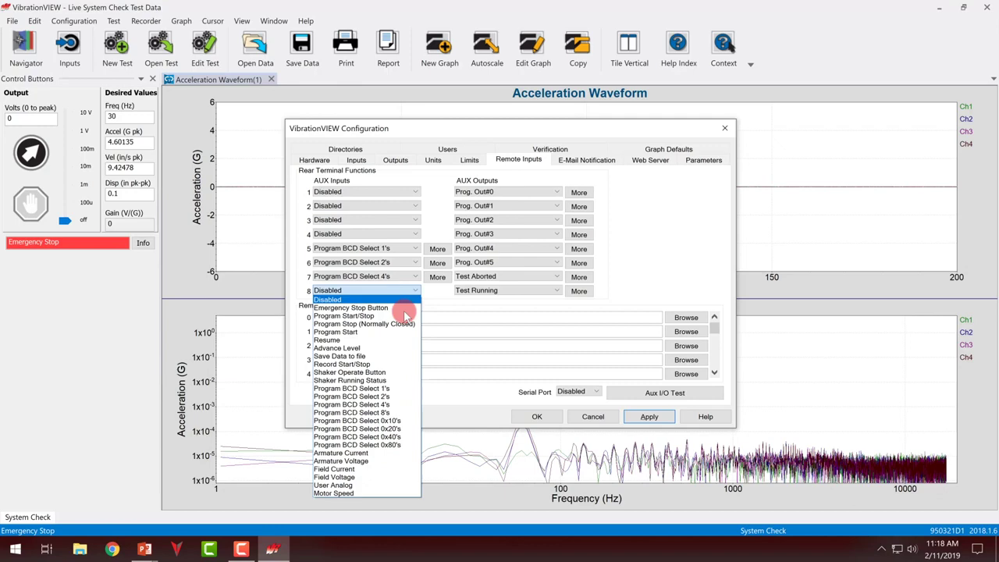
left_click(400, 445)
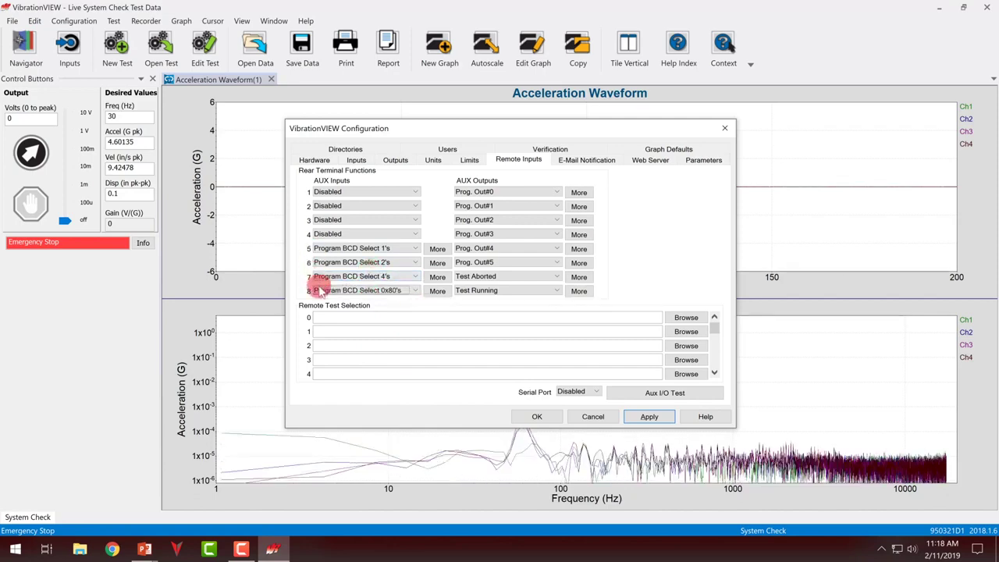
left_click(648, 414)
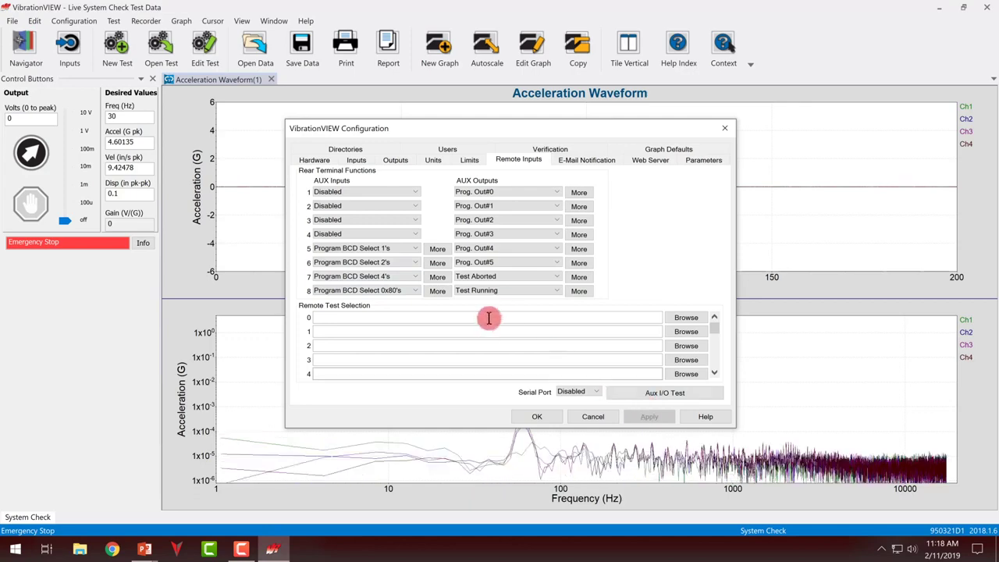
Step: Set AUX input 1 to a Program Start function and AUX input 8 to Program BCD Select 8's
left_click(398, 194)
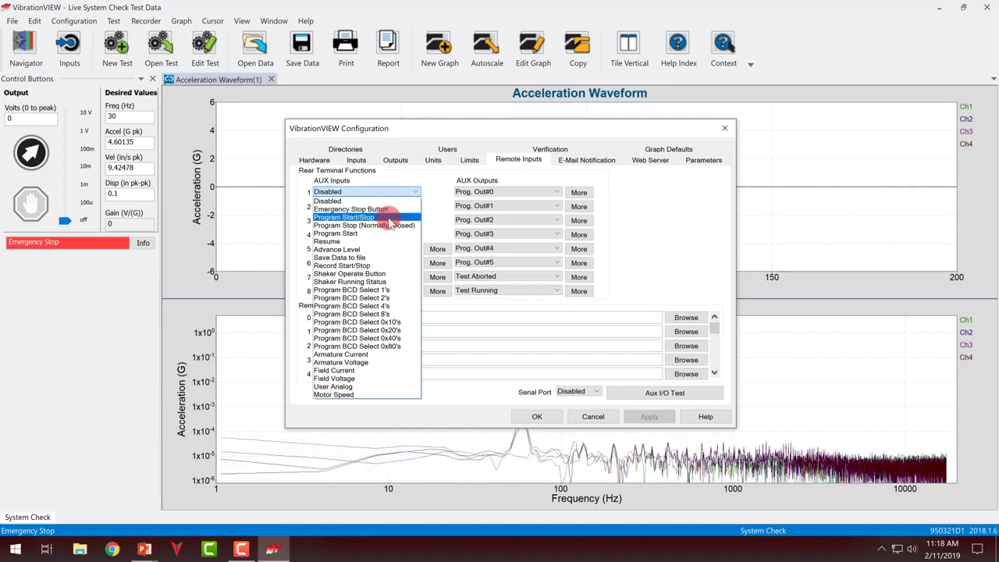
left_click(388, 218)
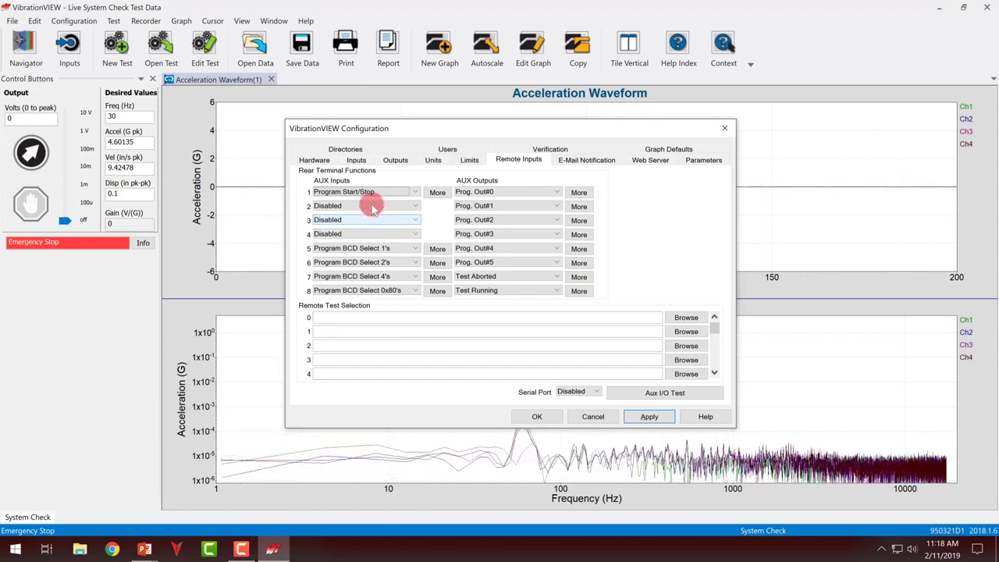
left_click(367, 193)
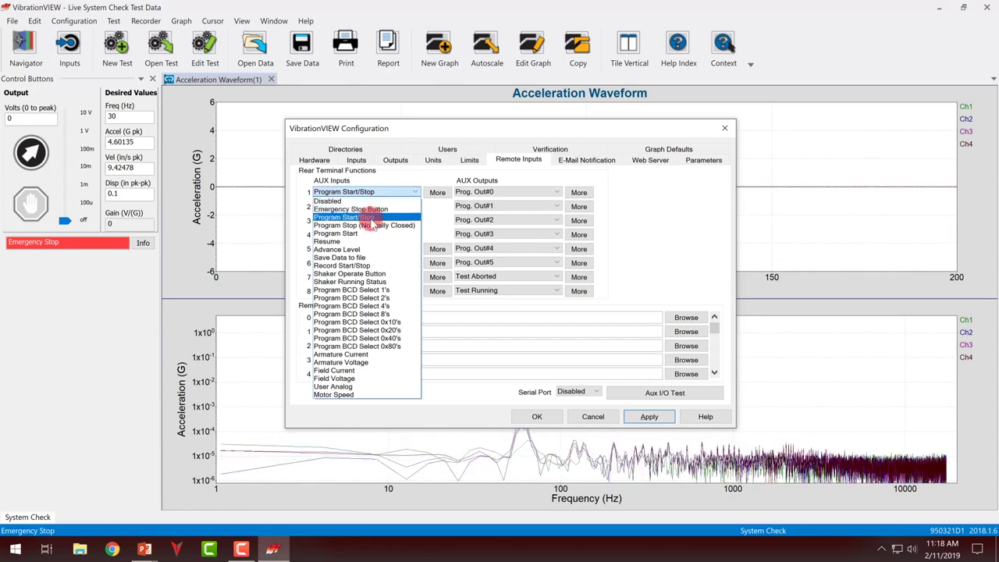
left_click(355, 233)
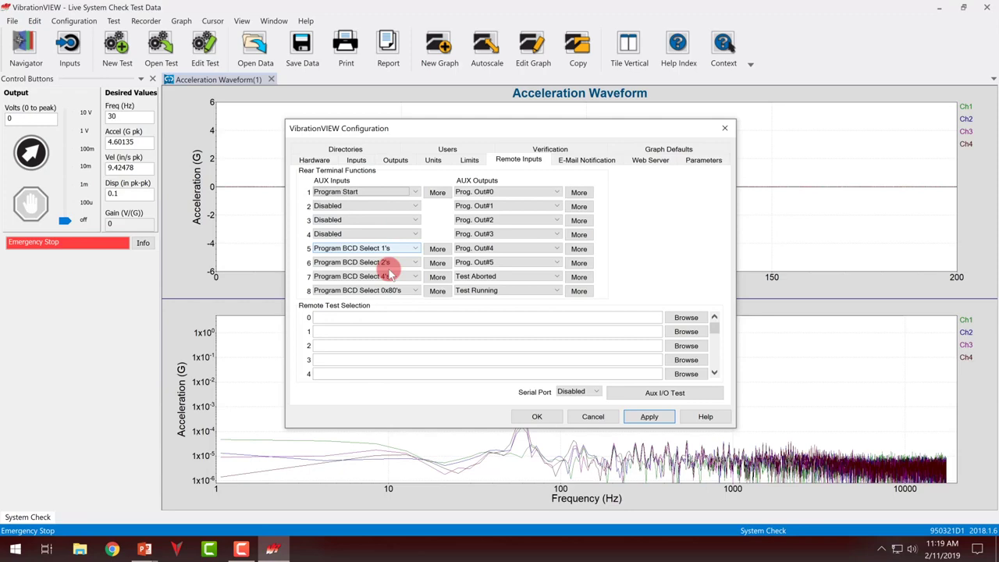
left_click(390, 290)
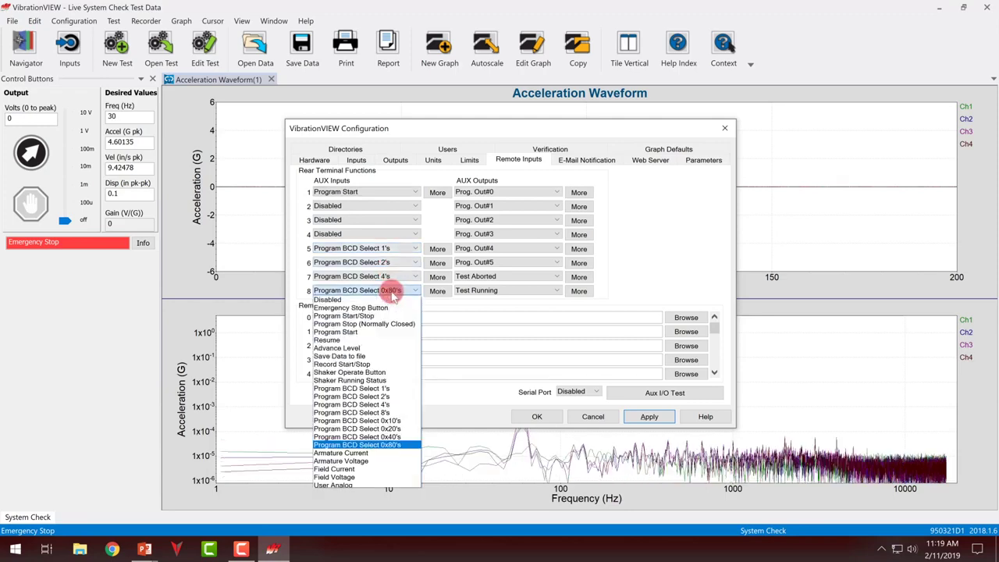
left_click(393, 413)
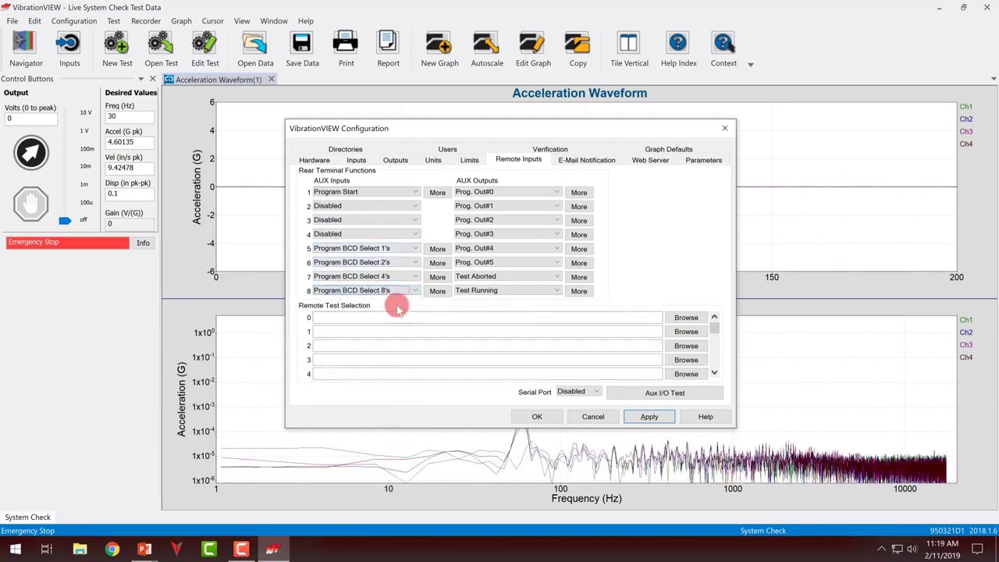
Step: Revert AUX input 2 to Disabled and restore AUX input 1 to Program Start/Stop
left_click(394, 205)
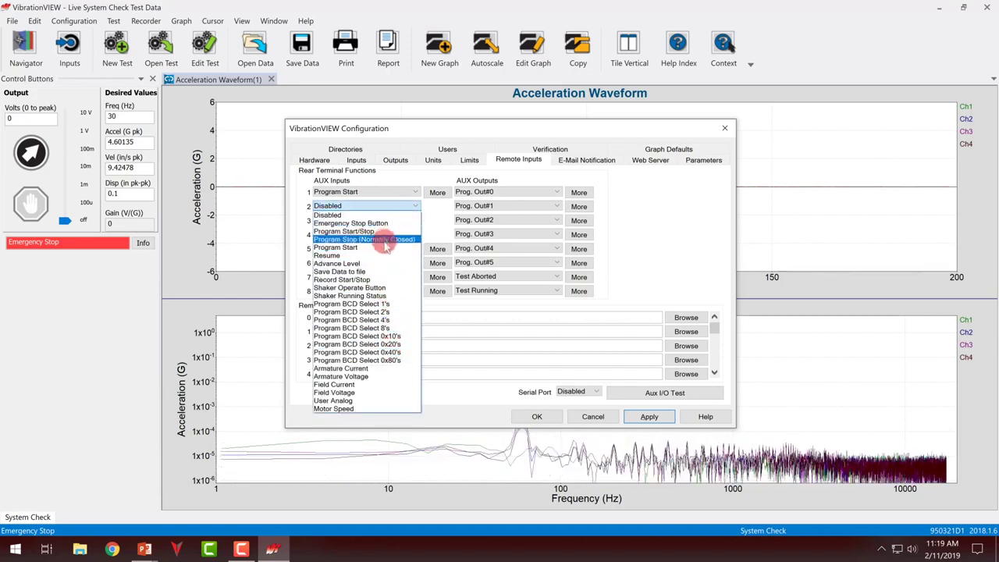
left_click(385, 239)
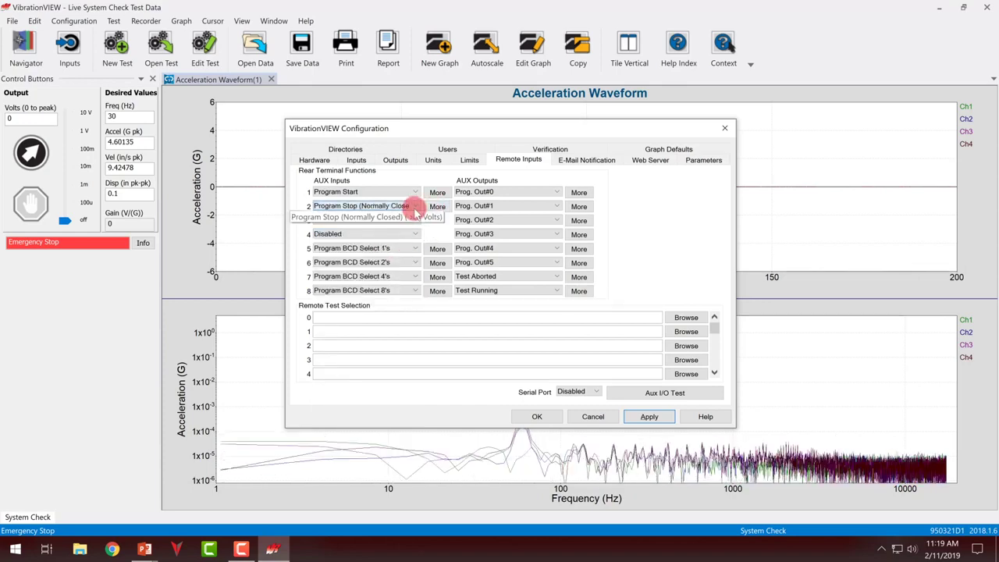
left_click(414, 206)
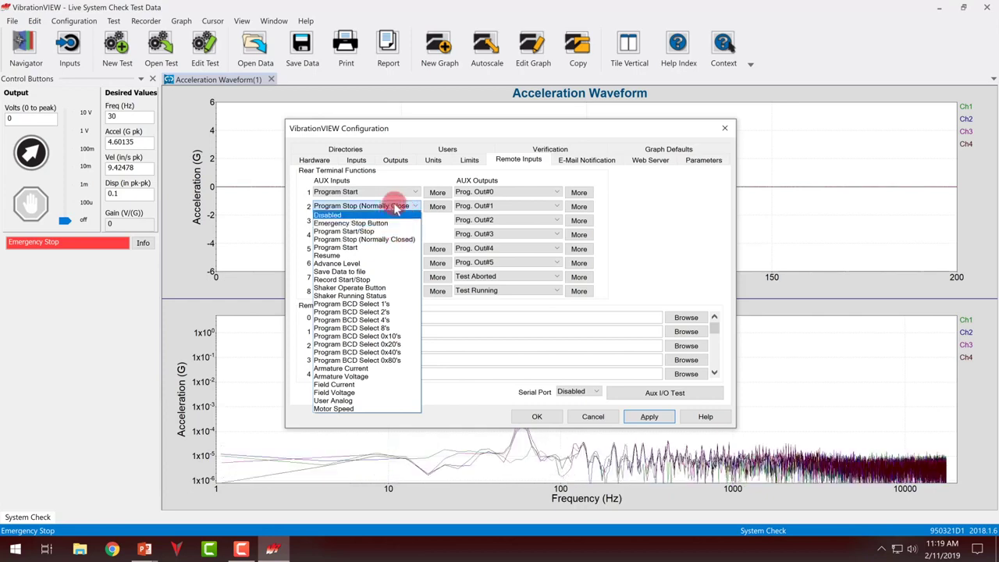
left_click(393, 208)
left_click(393, 209)
left_click(382, 194)
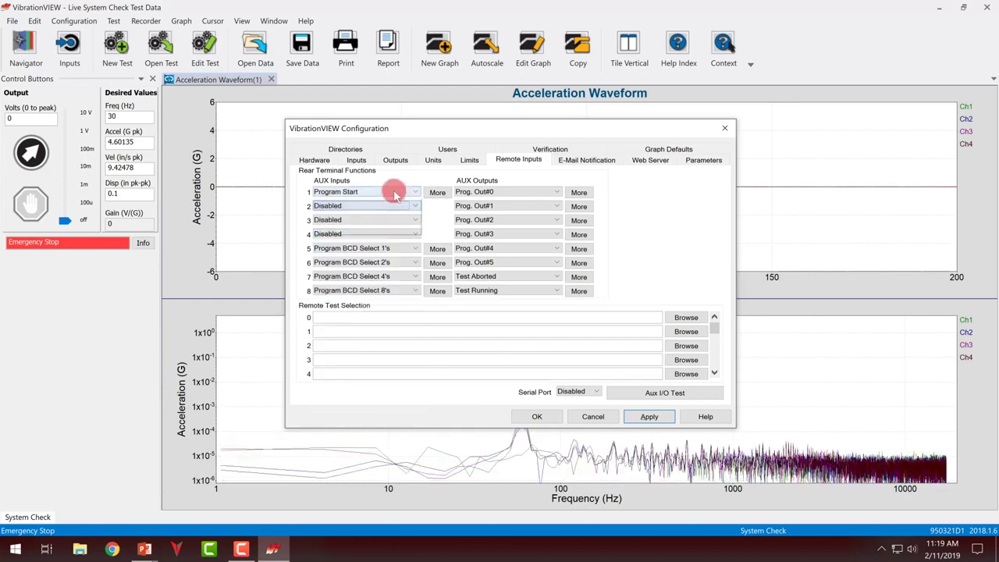
left_click(382, 193)
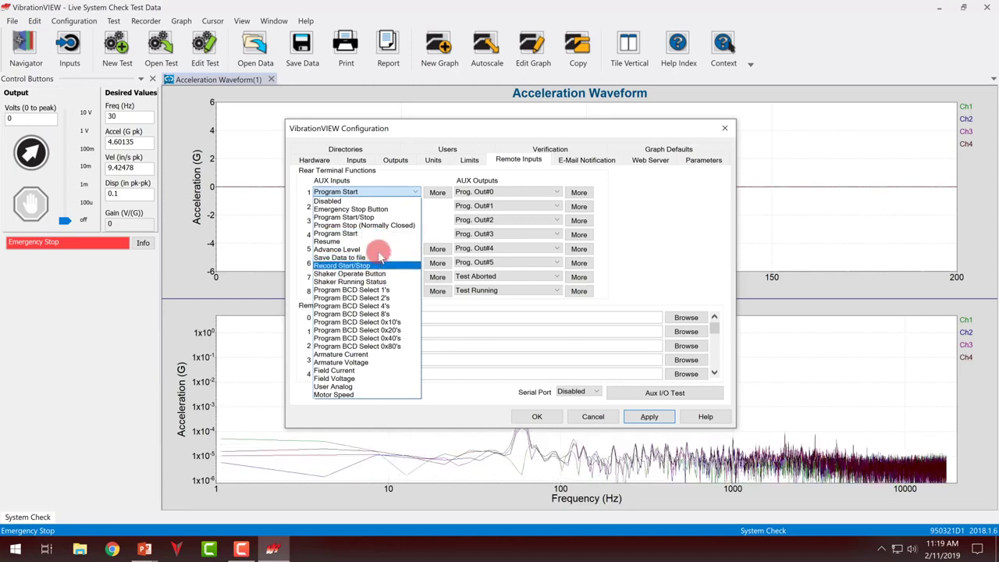
left_click(389, 217)
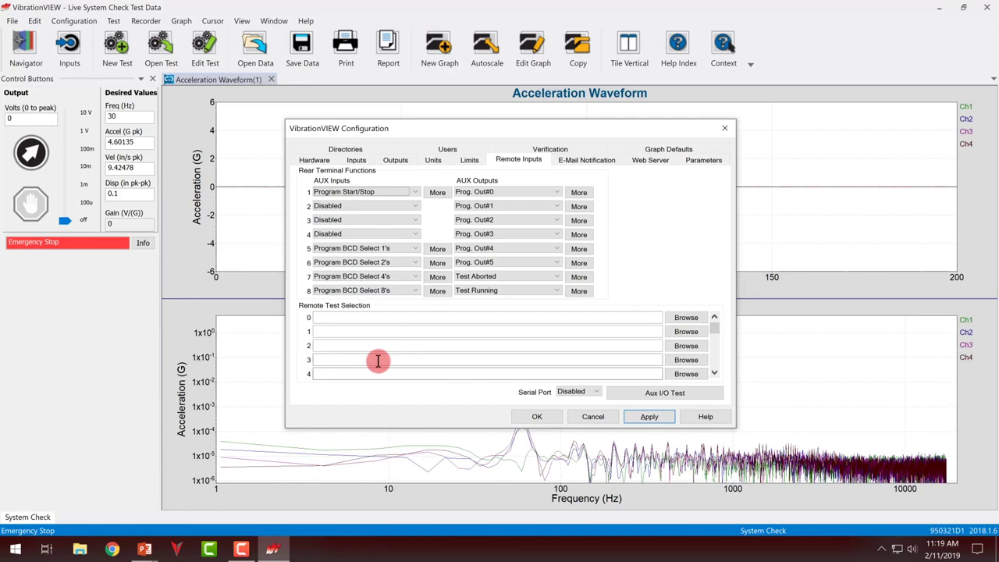
Step: Assign the 10-100 Hz Sweep test to remote test slot 2
left_click(317, 346)
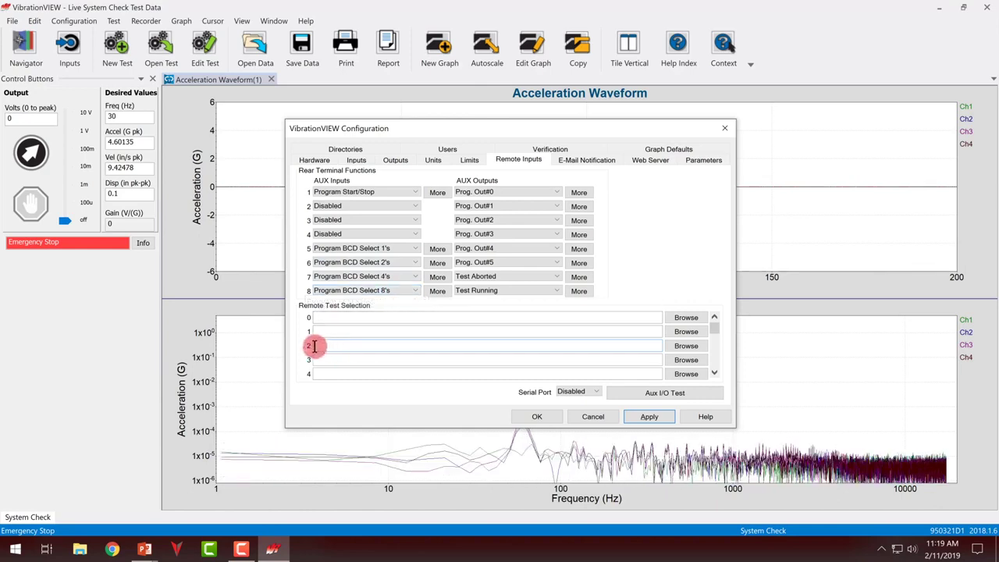
left_click(675, 348)
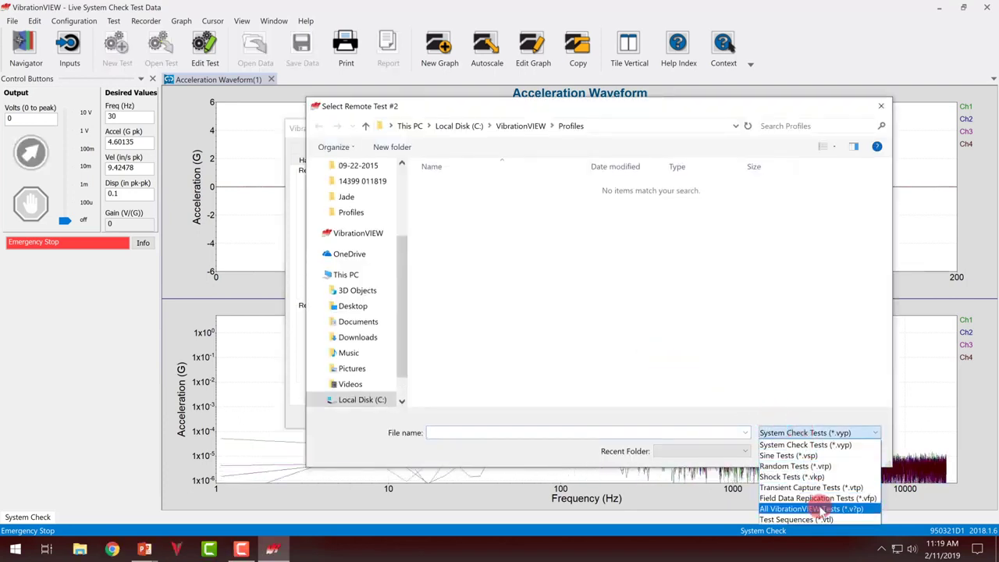
left_click(822, 509)
double_click(477, 183)
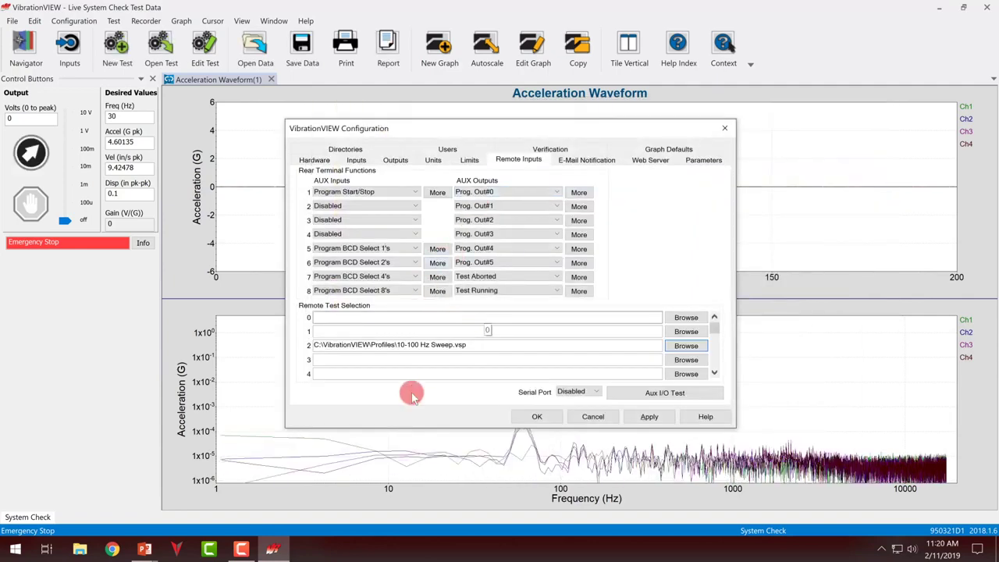
Step: Assign 20-2000Hz Random.vrp to remote test slot 7 and apply the change
scroll(492, 347, "down", 1)
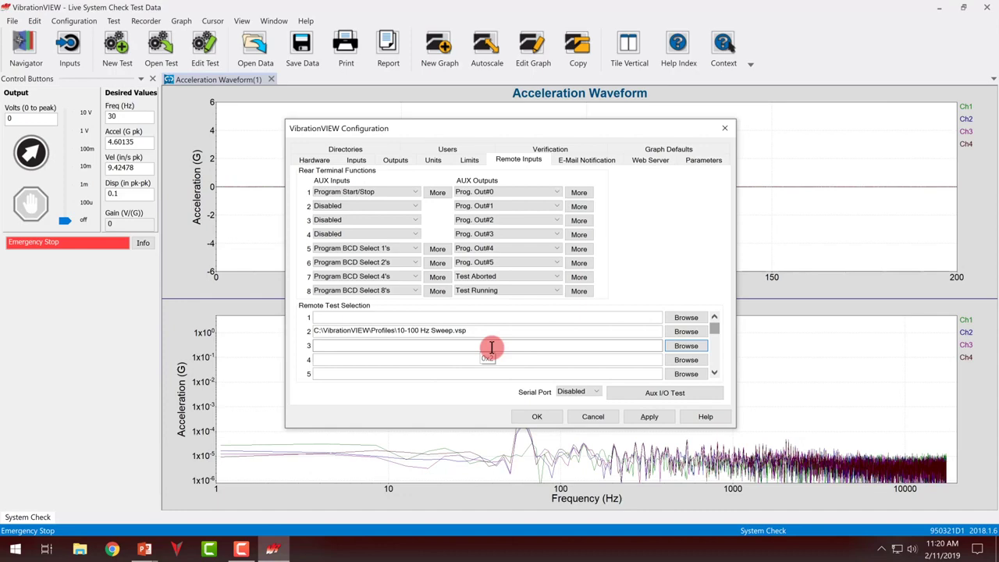
scroll(336, 373, "down", 2)
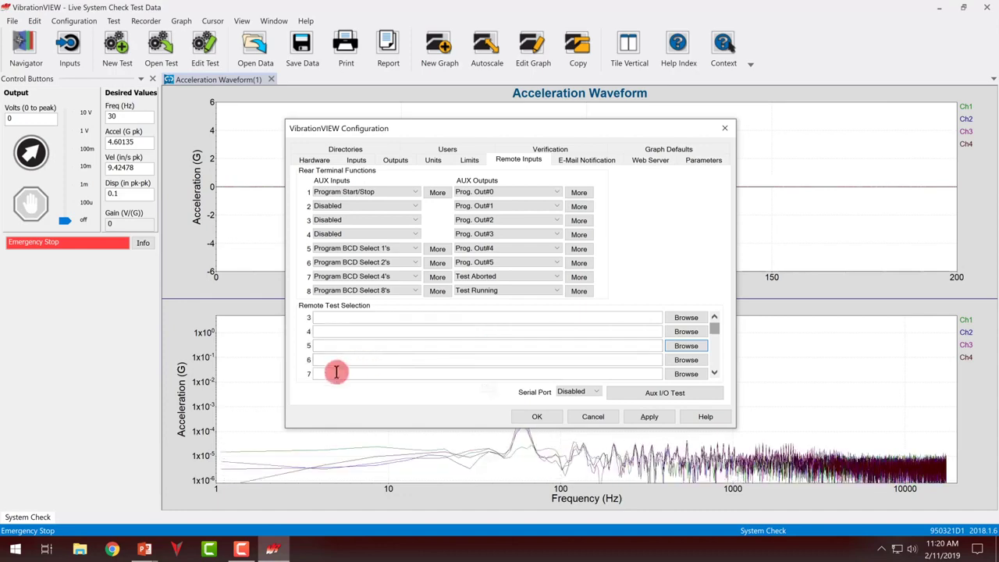
left_click(337, 372)
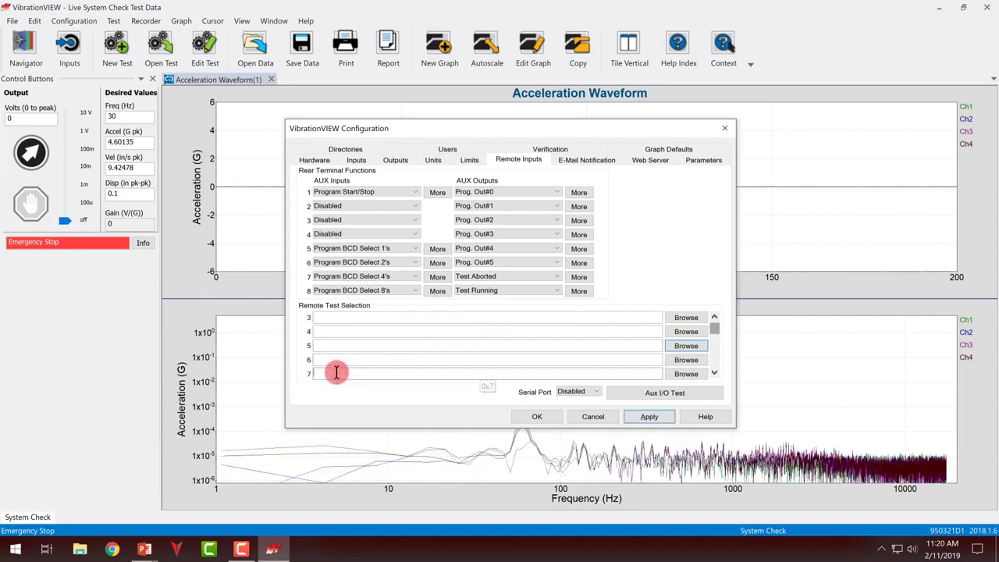
left_click(686, 374)
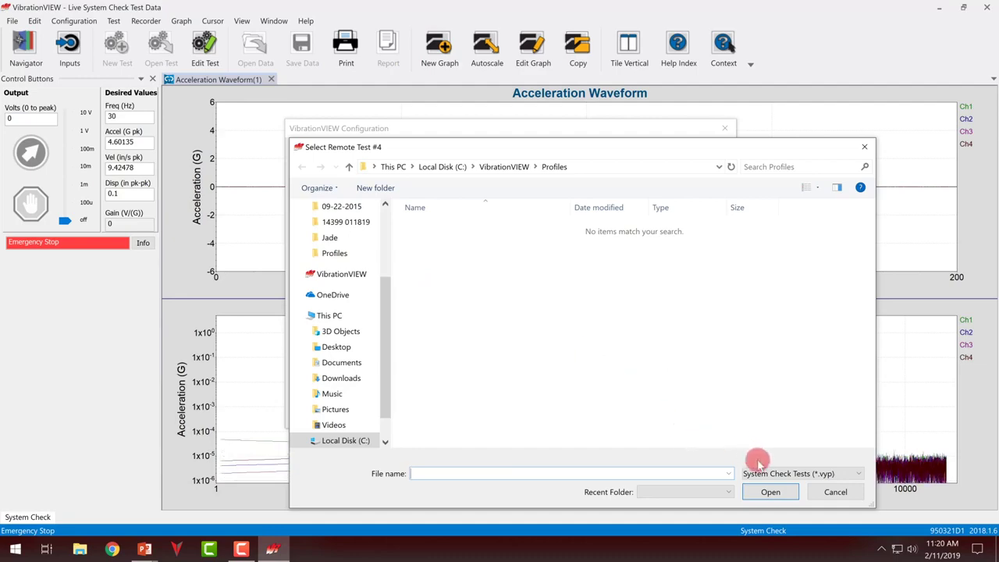
left_click(761, 474)
left_click(769, 452)
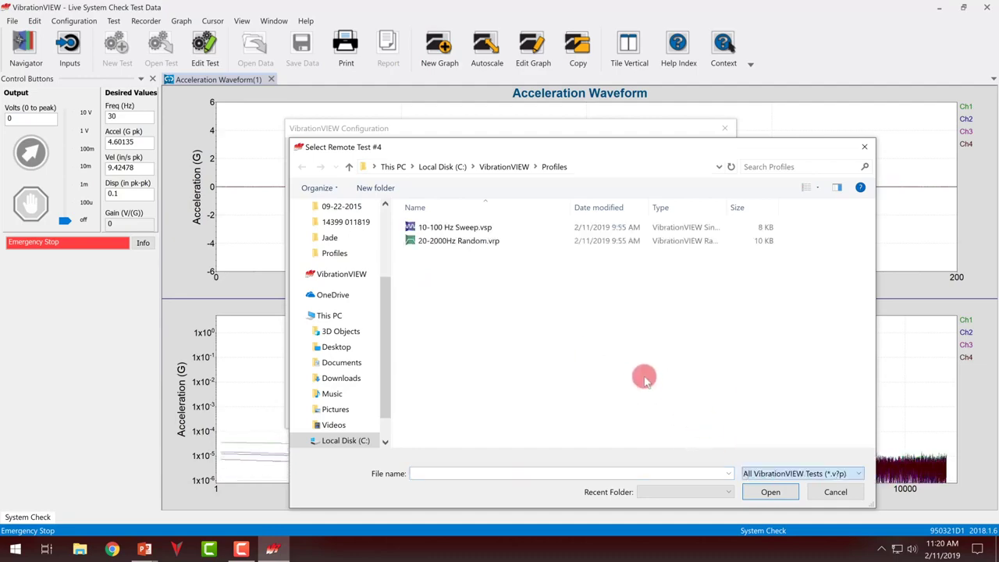
double_click(430, 236)
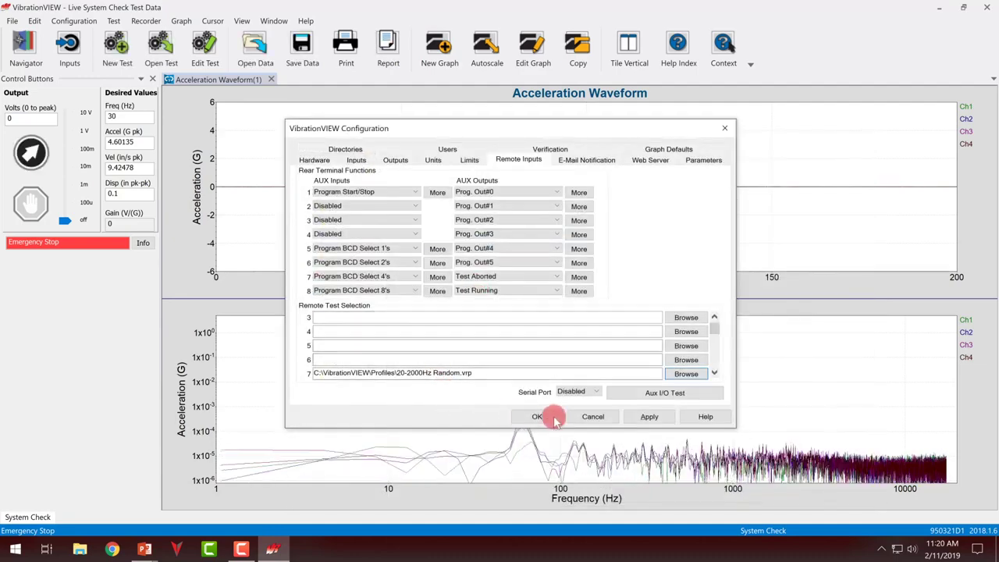
left_click(648, 418)
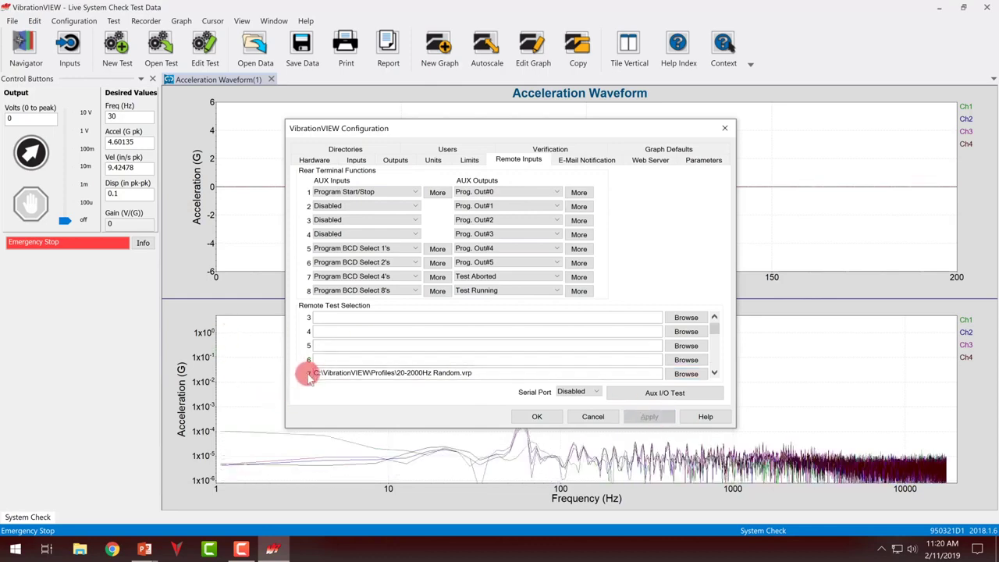
scroll(361, 367, "up", 2)
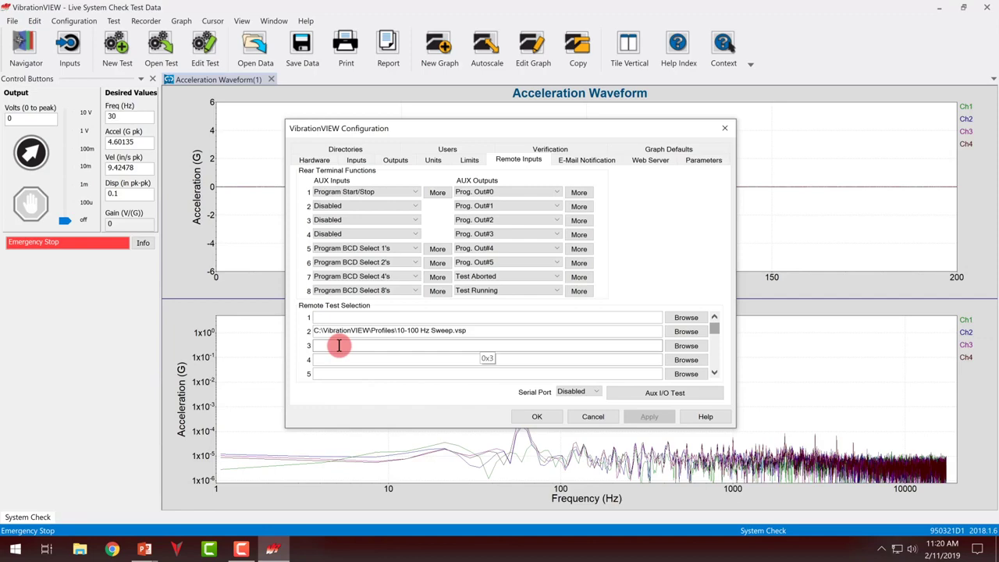
scroll(375, 347, "up", 1)
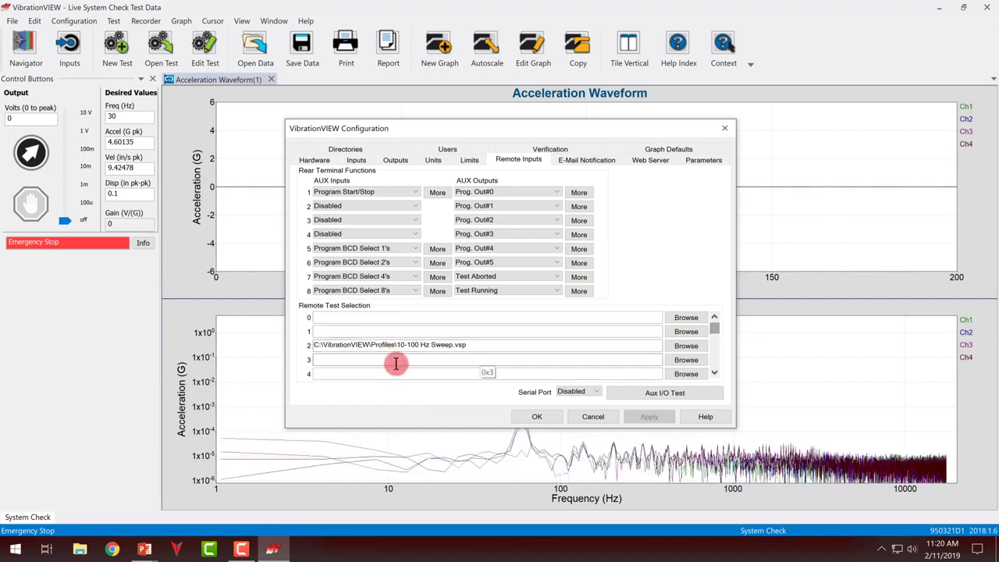
Step: Open the Aux I/O Test panel and switch aux outputs 6 and 7 off
left_click(686, 397)
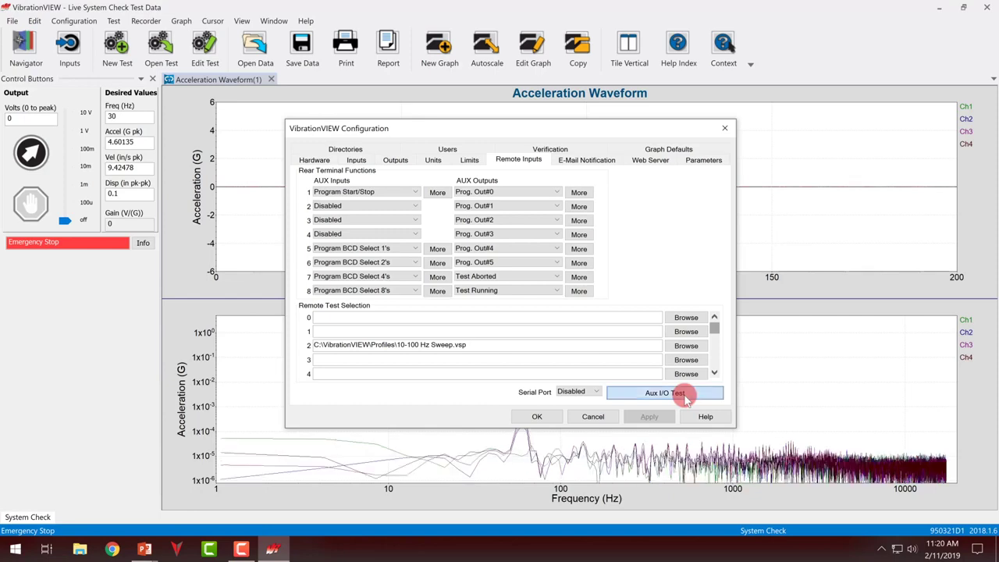
left_click(467, 257)
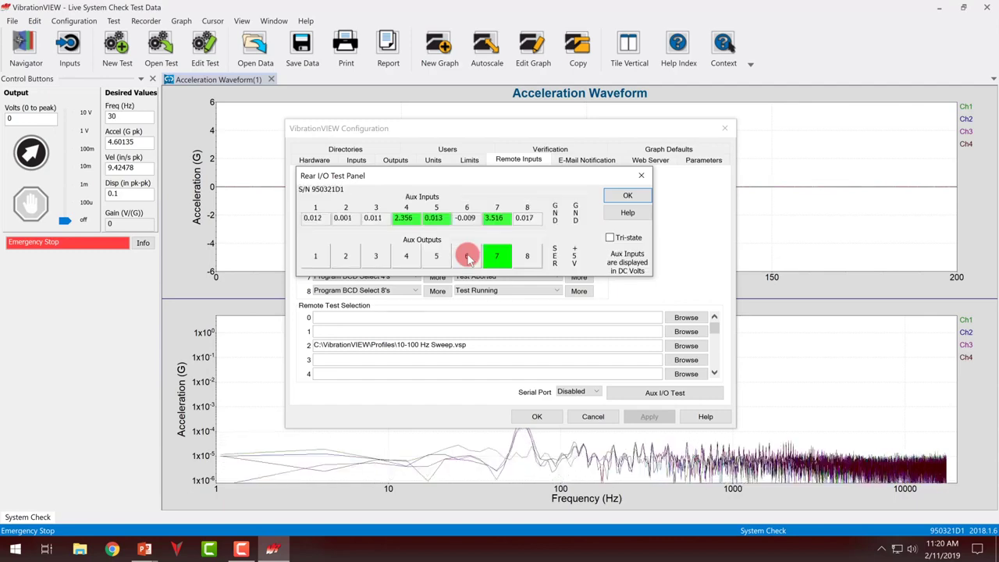
left_click(467, 256)
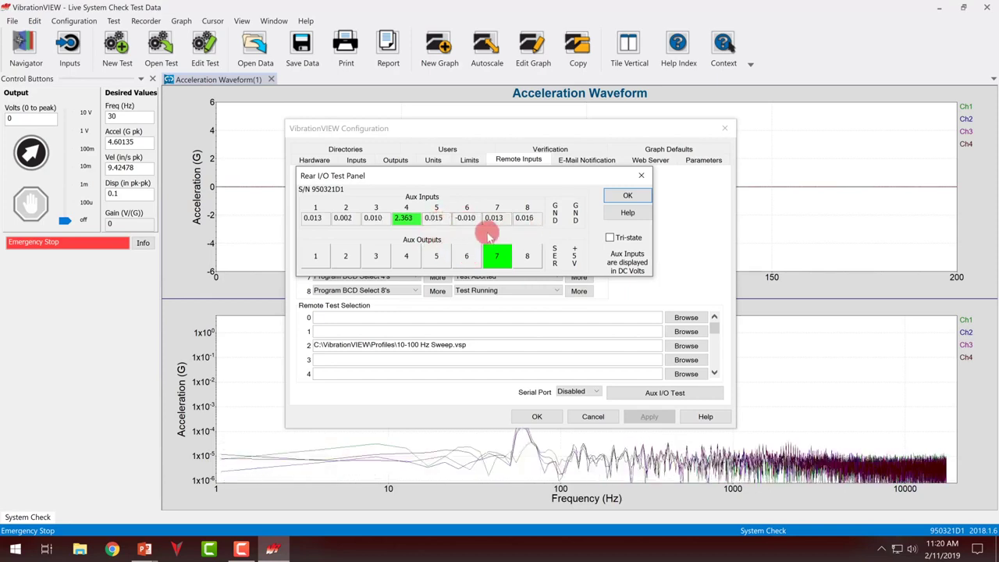
left_click(497, 256)
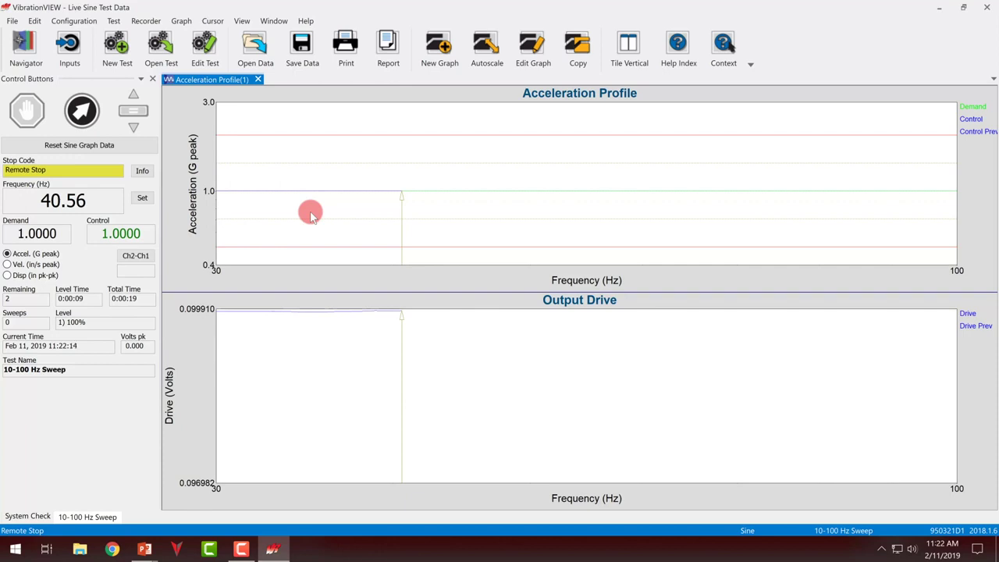
Step: Close the current test window and run the 20-2000Hz Random test with iDOF turned on
key("ctrl+F4")
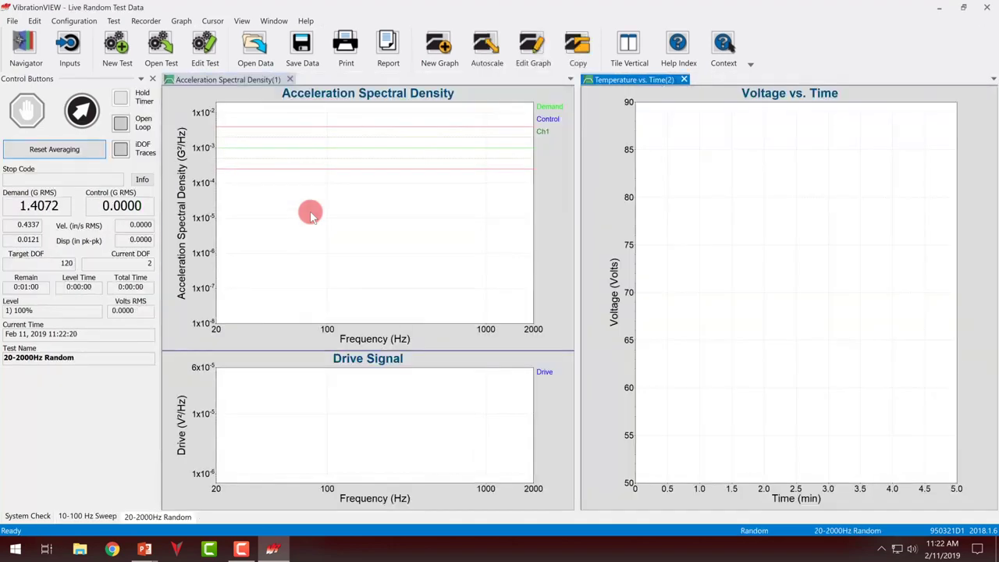
key("F5")
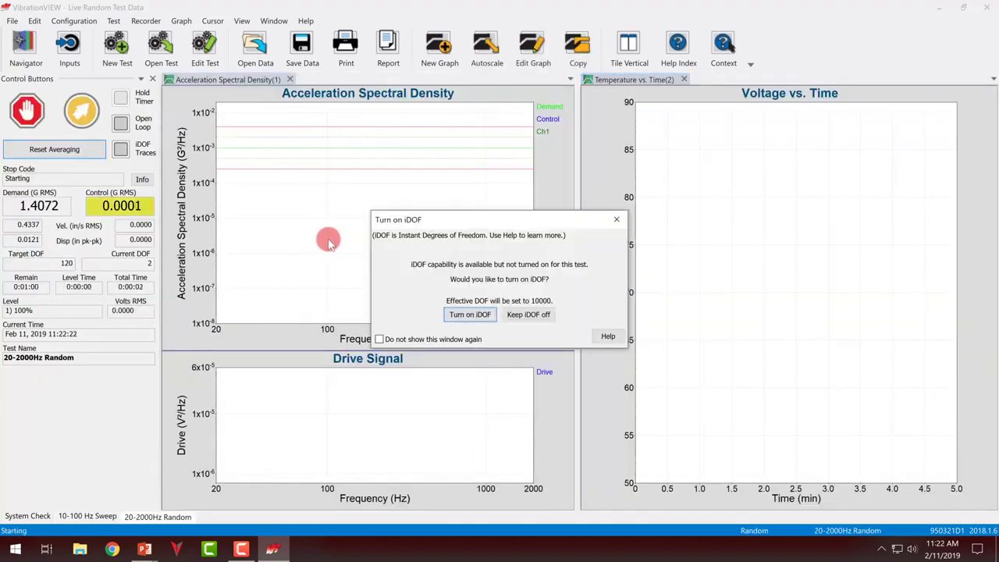
left_click(469, 316)
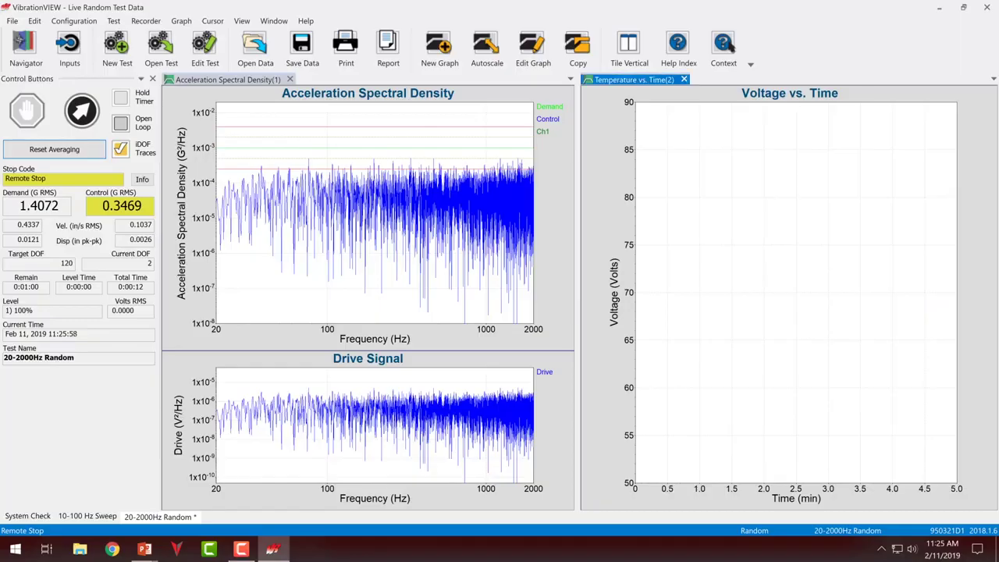
Step: Open Configuration > Remote Inputs and set AUX input 1 to Disabled
left_click(73, 21)
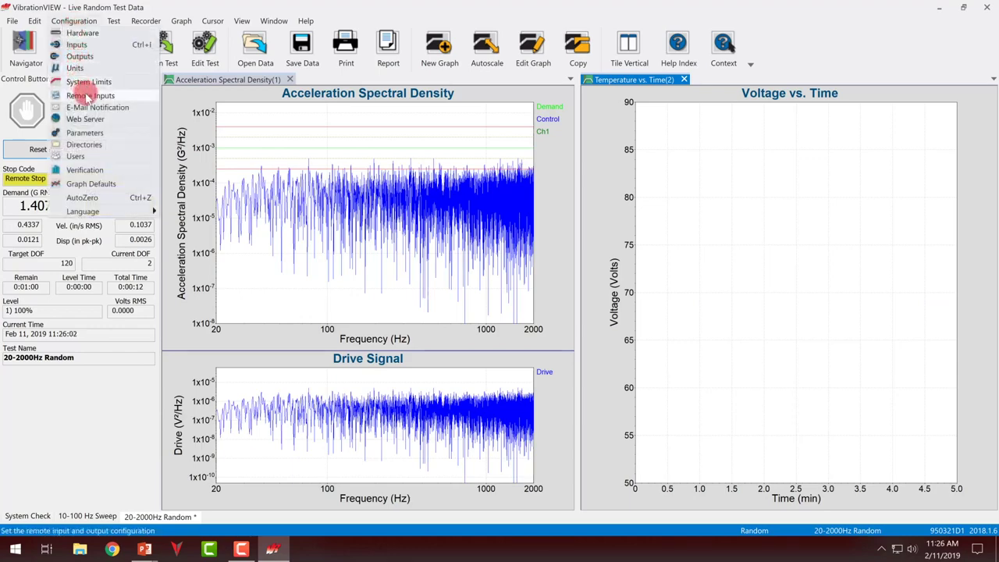
left_click(84, 96)
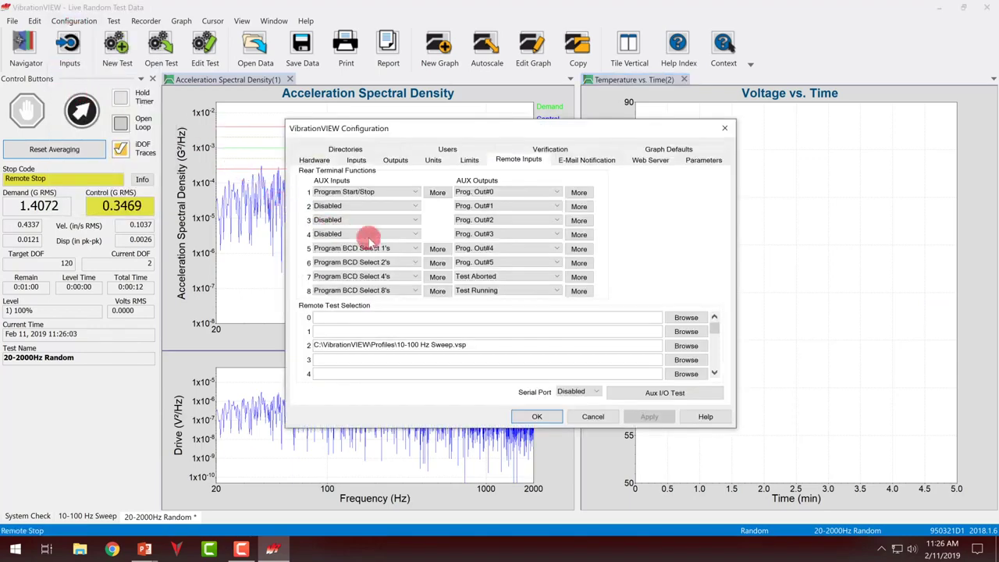
left_click(405, 191)
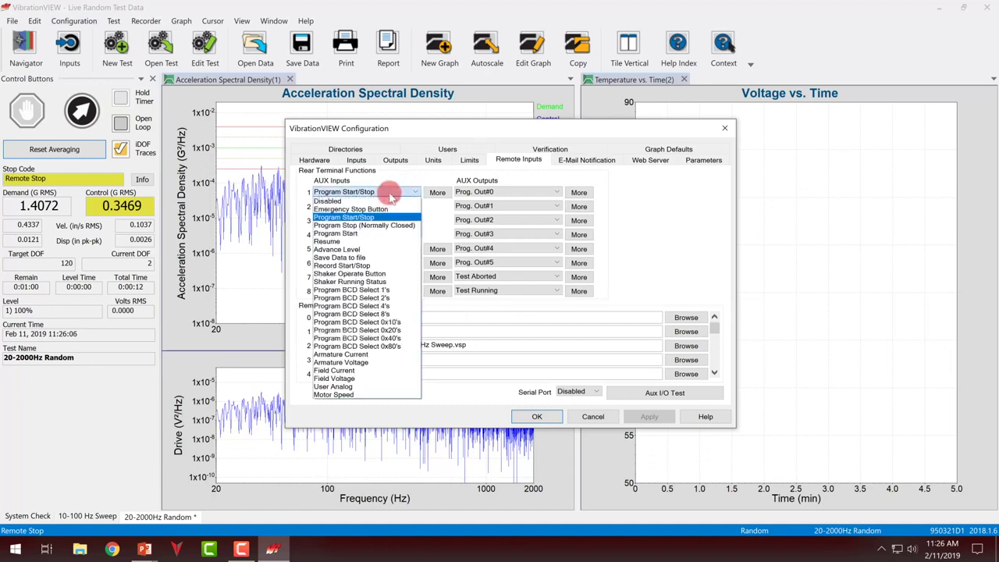
left_click(384, 205)
Step: Set AUX inputs 5–8 to Disabled and AUX input 4 to User Analog
left_click(404, 248)
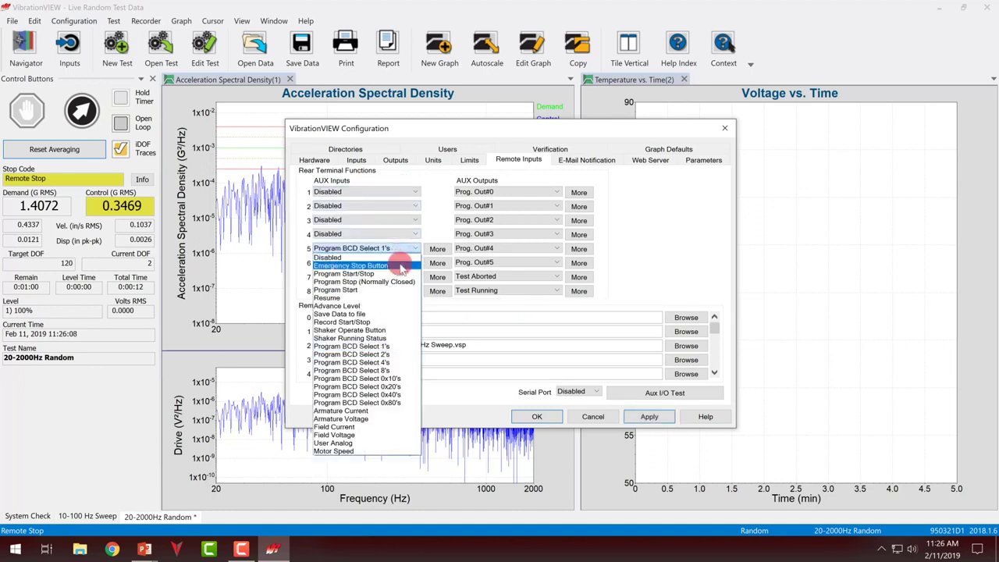
left_click(375, 266)
left_click(401, 250)
left_click(399, 258)
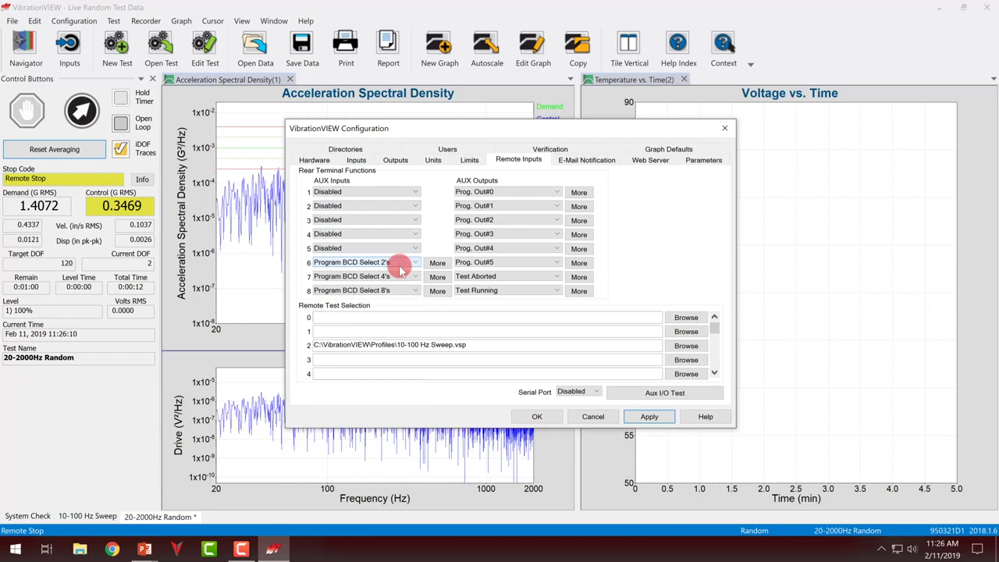
left_click(401, 263)
left_click(400, 273)
left_click(401, 278)
left_click(397, 286)
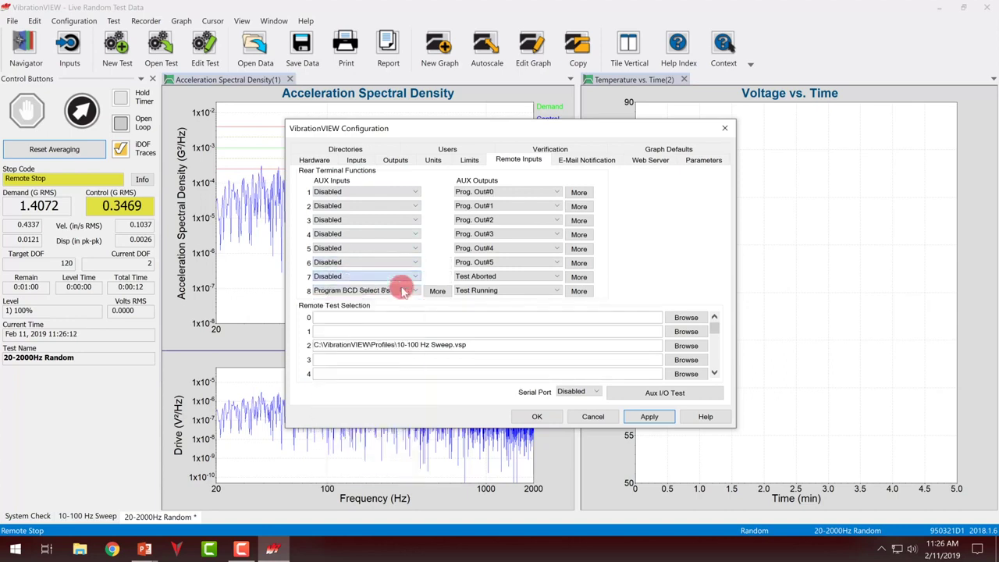
left_click(396, 290)
left_click(396, 300)
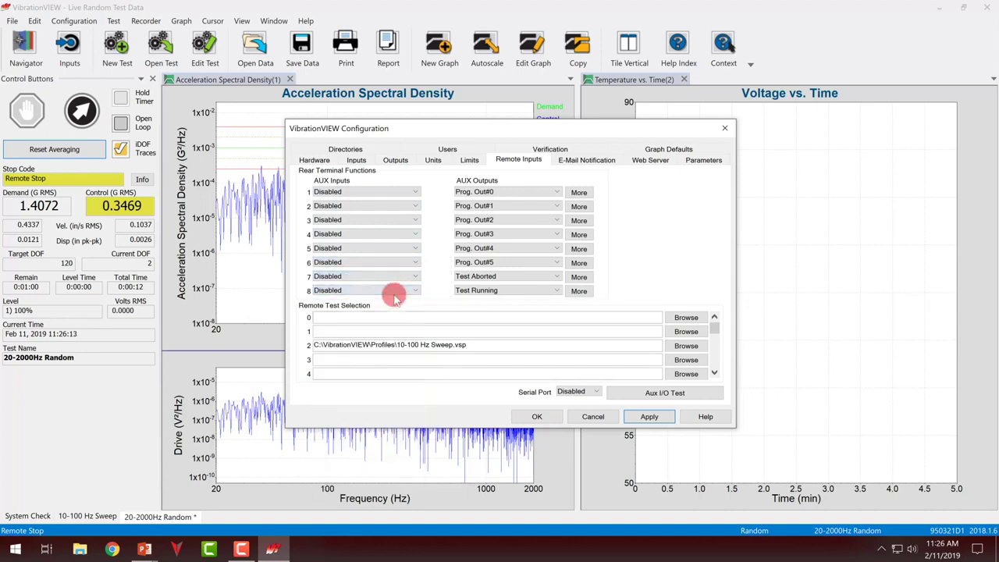
left_click(352, 236)
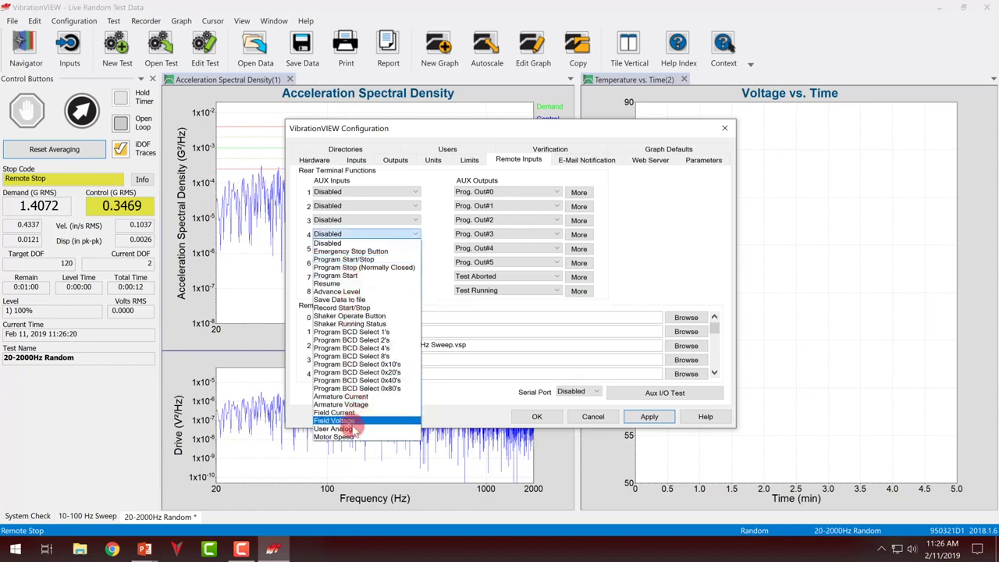
left_click(353, 430)
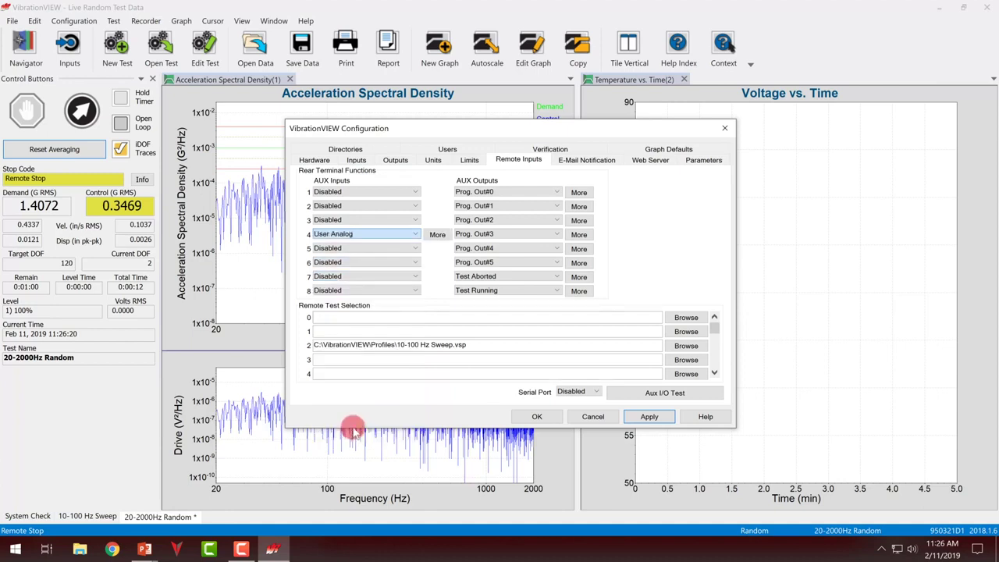
Step: Give AUX input 4 Temperature °C units, 10 volts = 100 scaling, and status bar label 'Temp:'
left_click(435, 235)
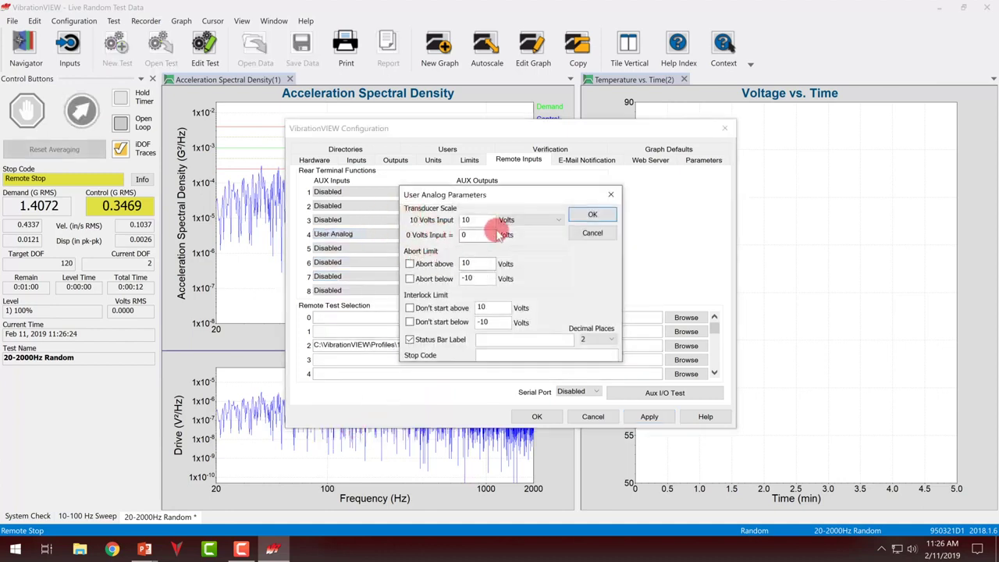
left_click(463, 221)
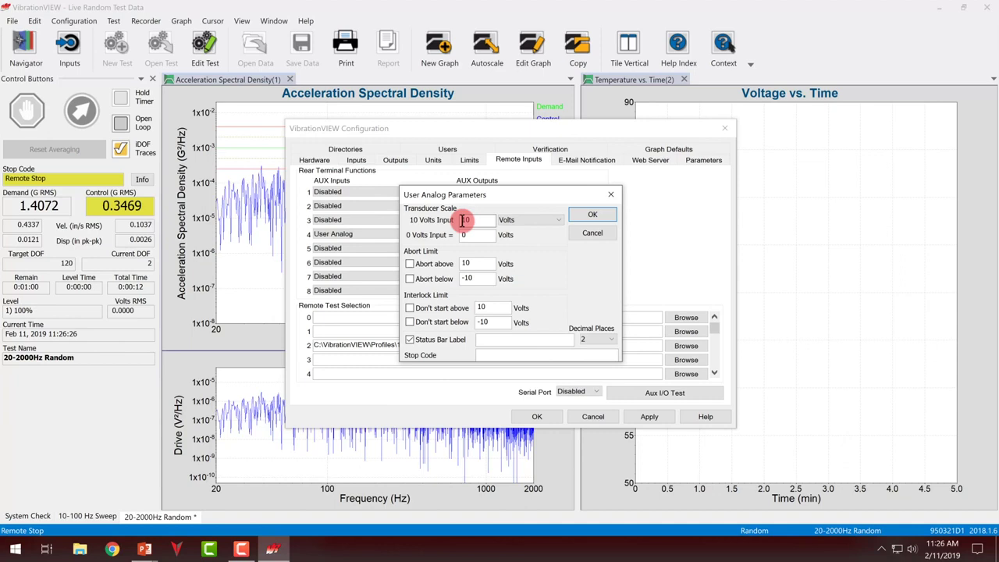
left_click(527, 221)
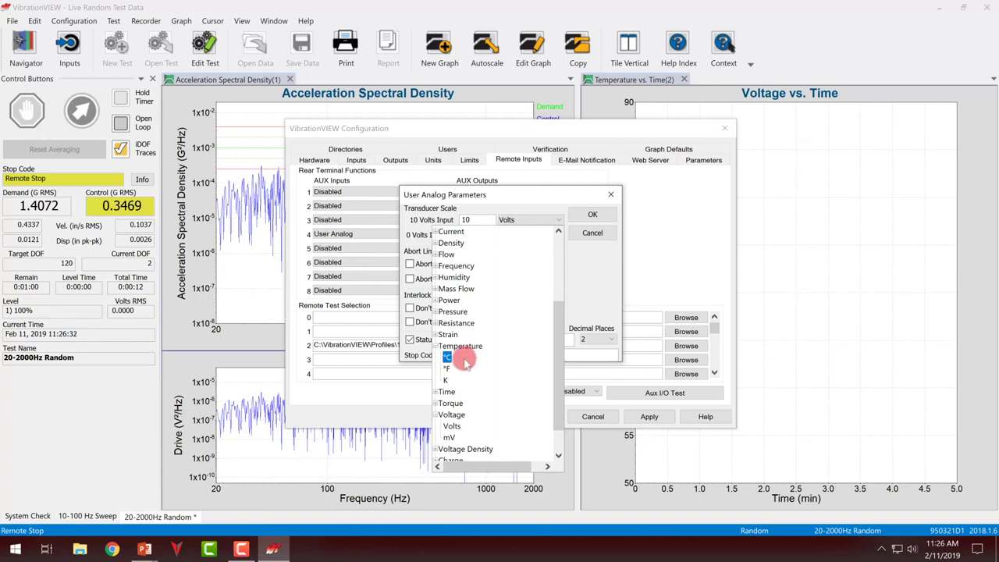
left_click(468, 347)
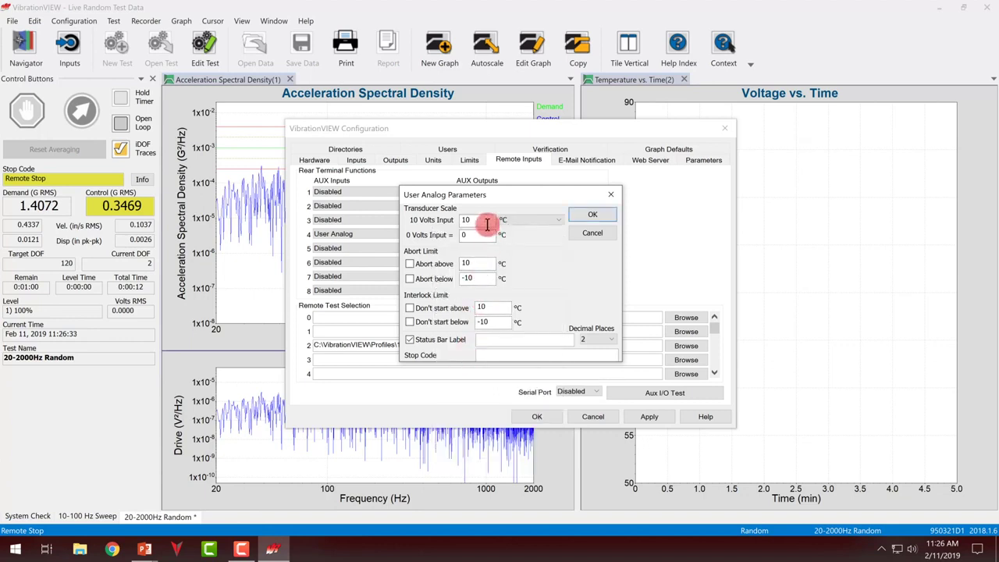
left_click_drag(479, 234, 450, 237)
left_click_drag(484, 219, 441, 212)
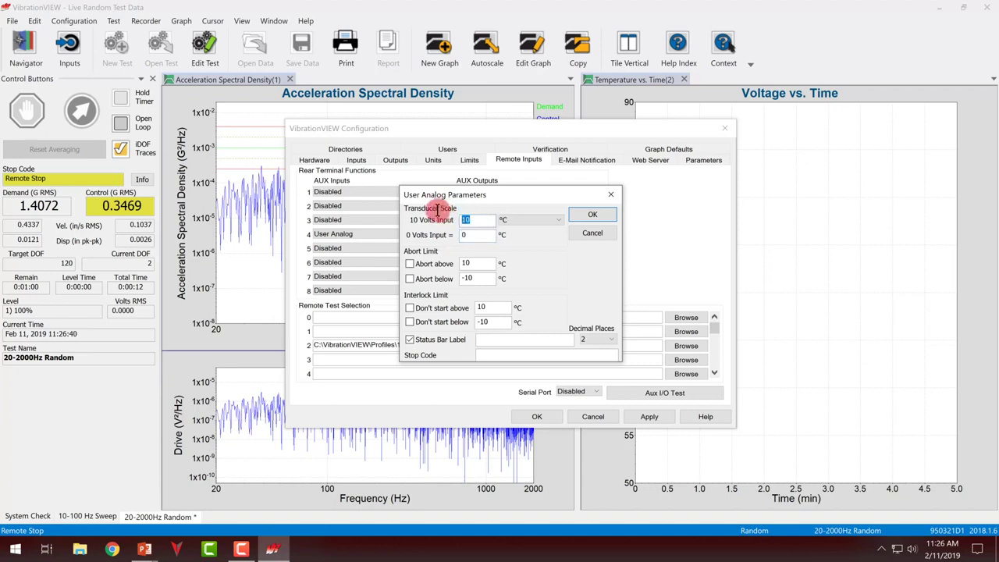
type("100")
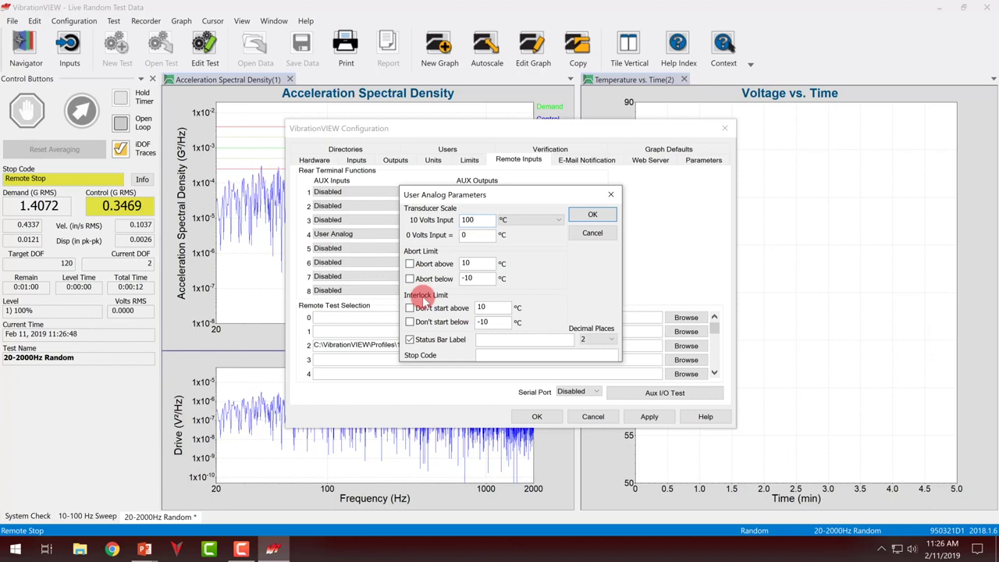
left_click(497, 338)
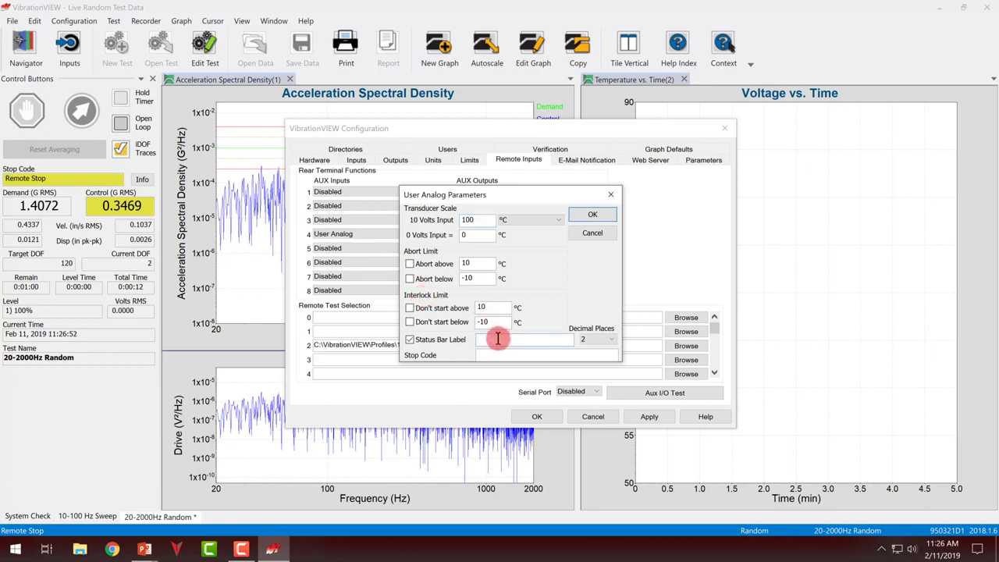
type("Temp:")
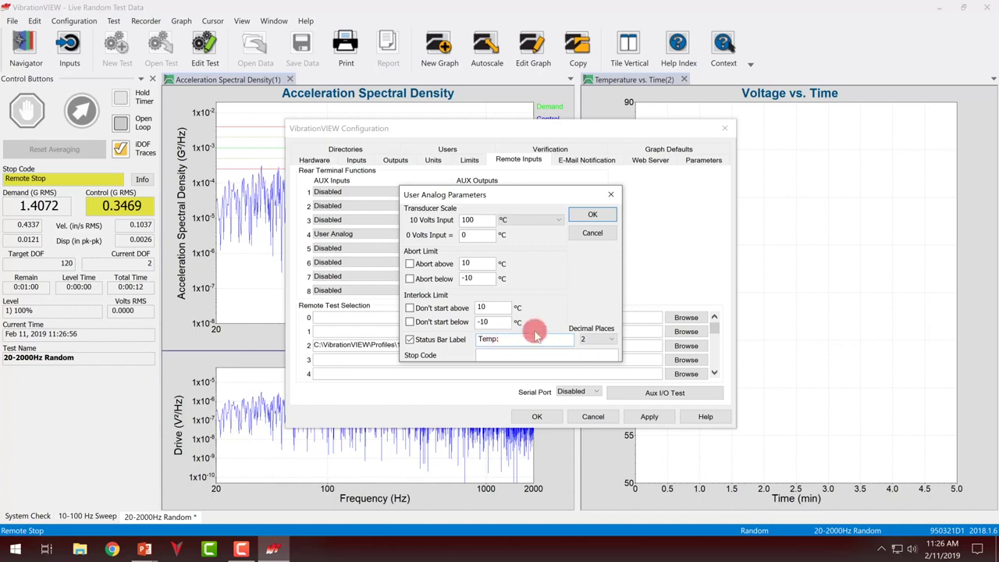
Step: Apply the analog settings, then add stop code 'Rear Temp' with abort above 80 °C
left_click(592, 214)
left_click(658, 416)
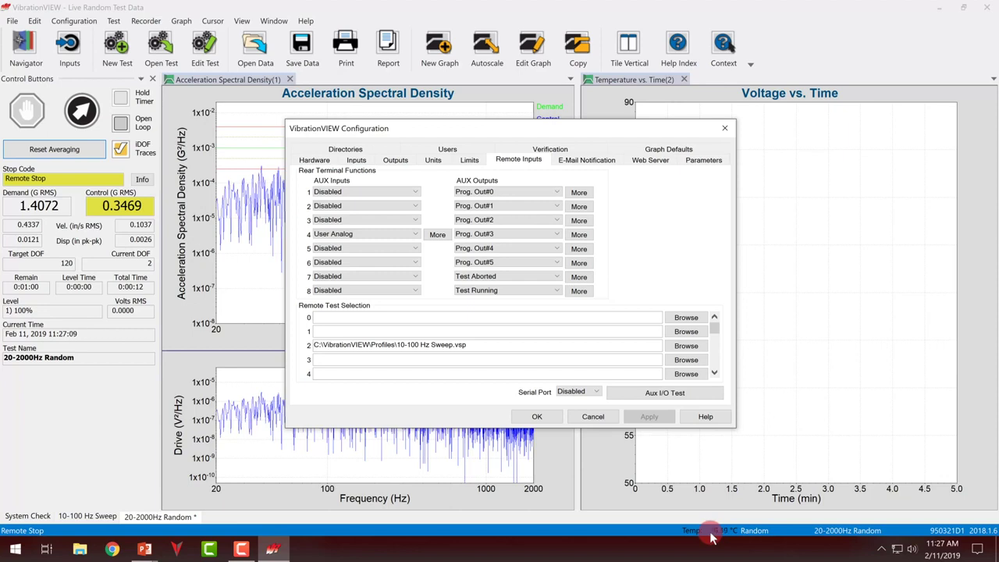
left_click(437, 235)
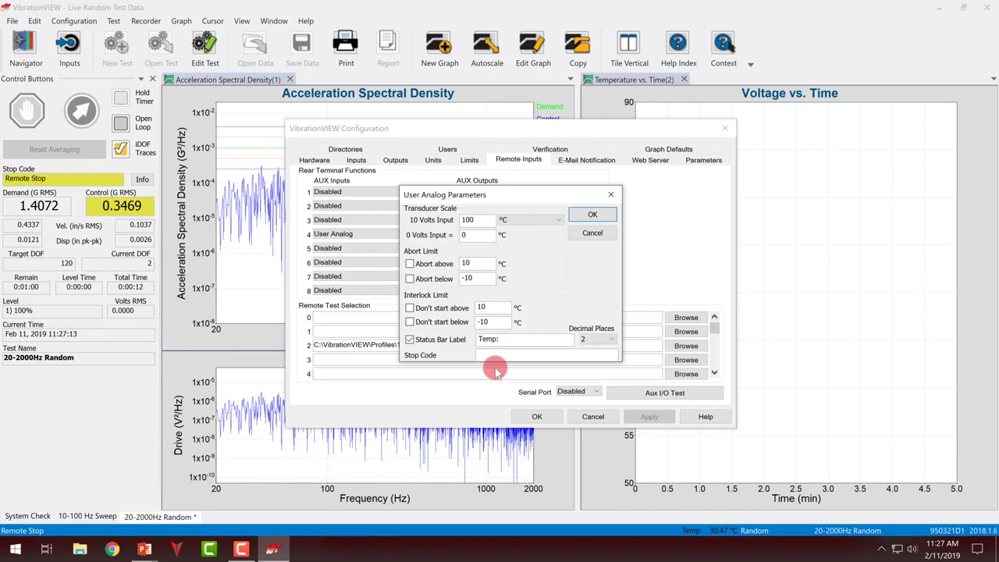
left_click(508, 354)
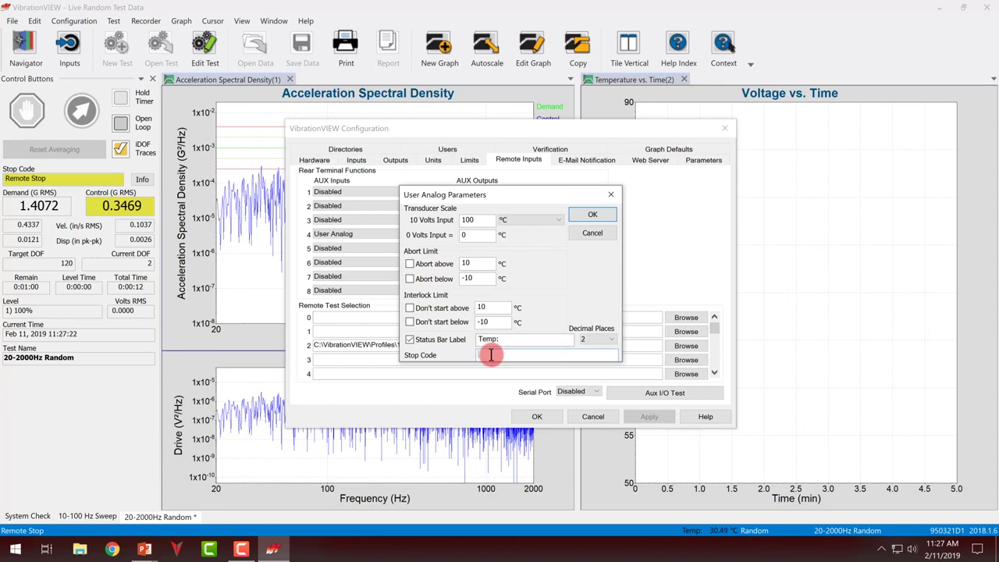
type("Rear Temp")
left_click(413, 264)
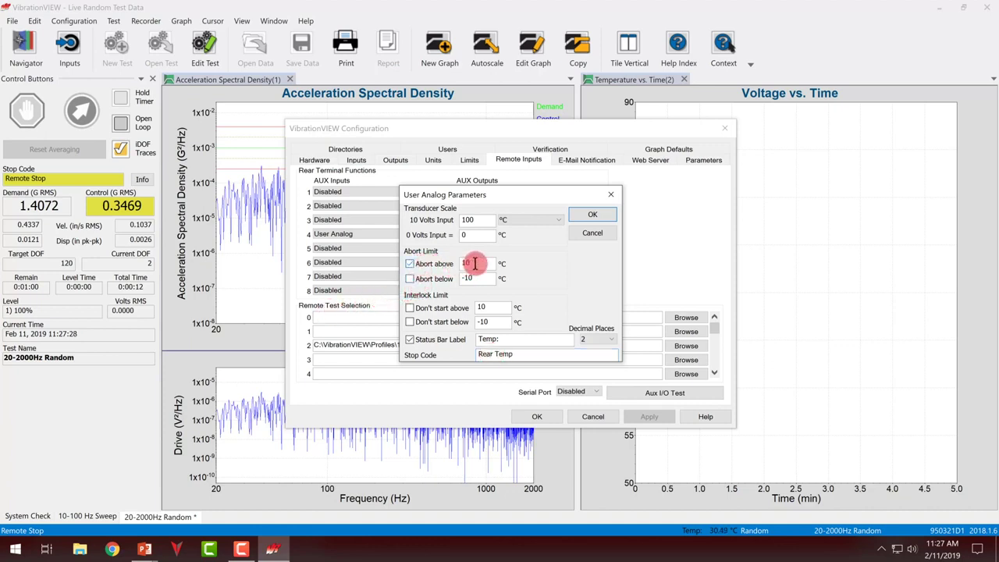
double_click(477, 263)
type("80")
left_click(591, 216)
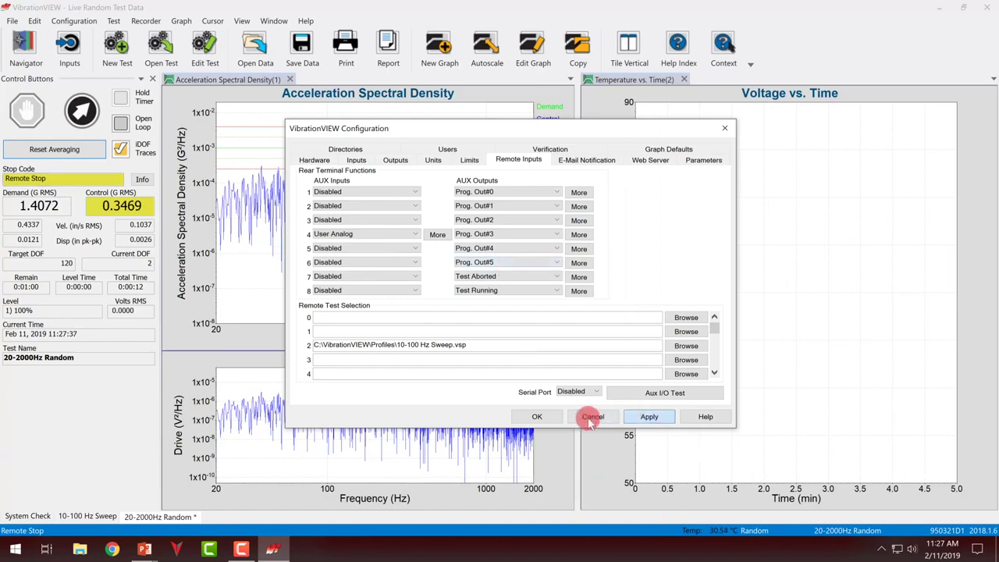
Step: Replace the Voltage vs. Time graph with a Rear Inputs Temp graph and start the test
left_click(537, 416)
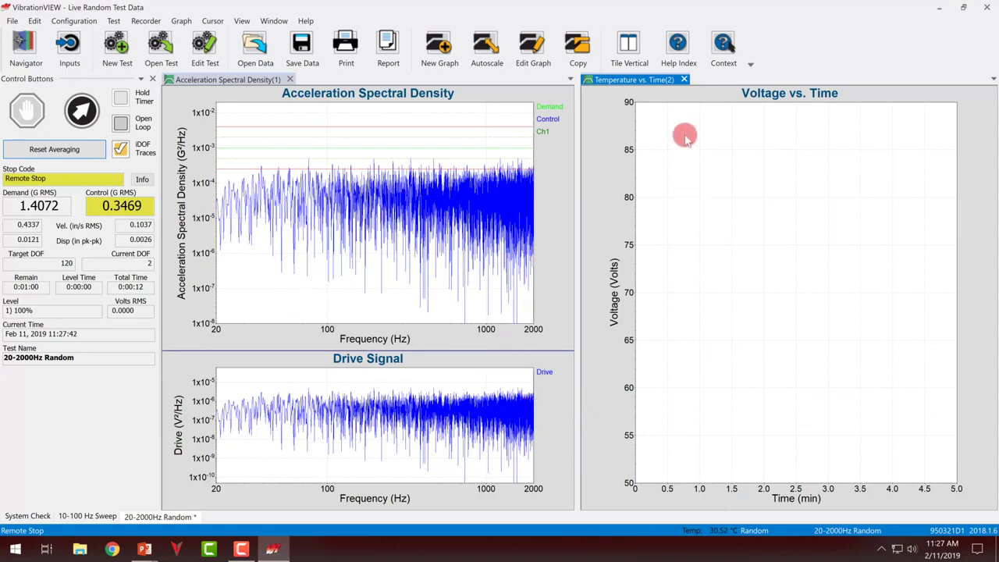
left_click(683, 79)
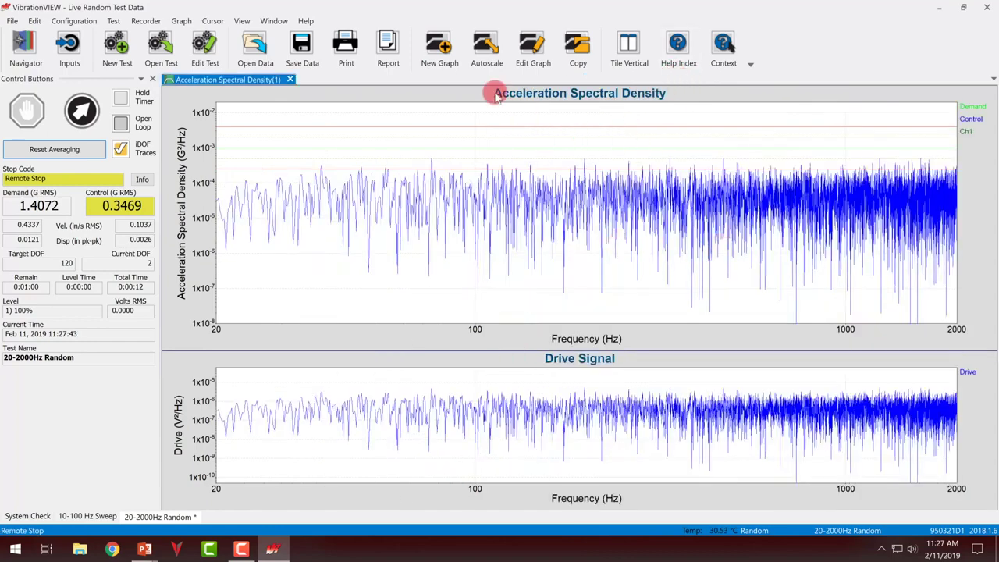
left_click(439, 46)
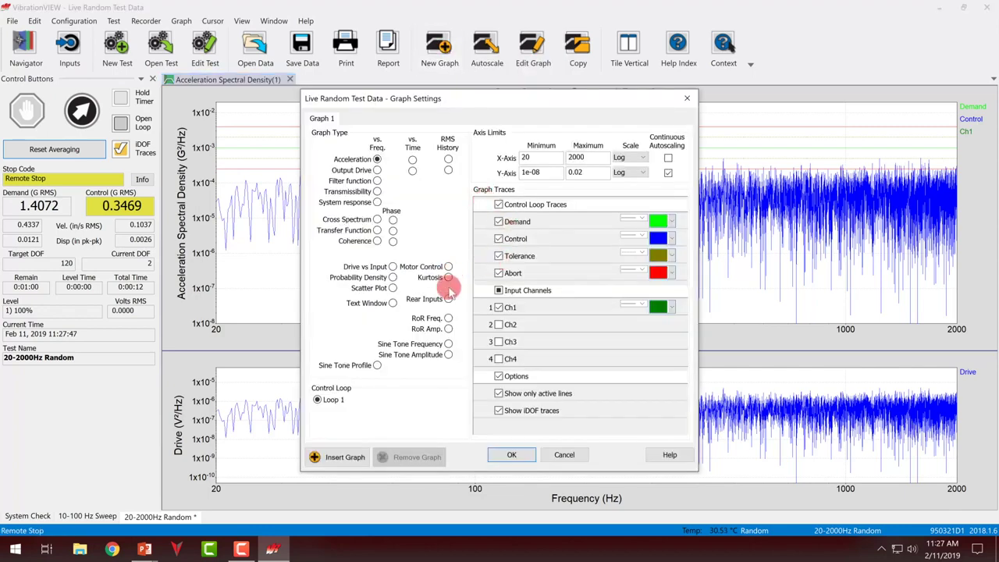
left_click(448, 299)
left_click(511, 279)
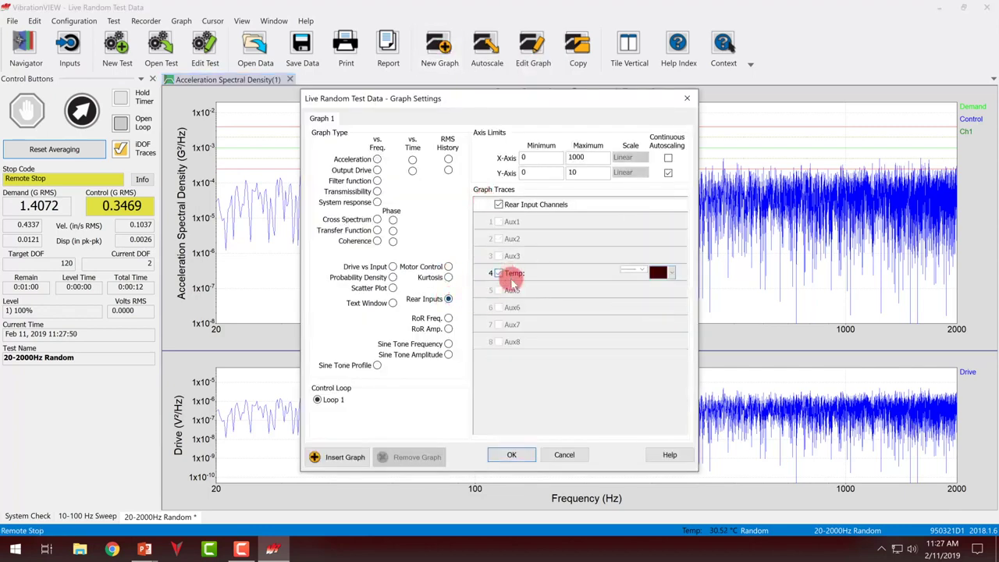
left_click(512, 456)
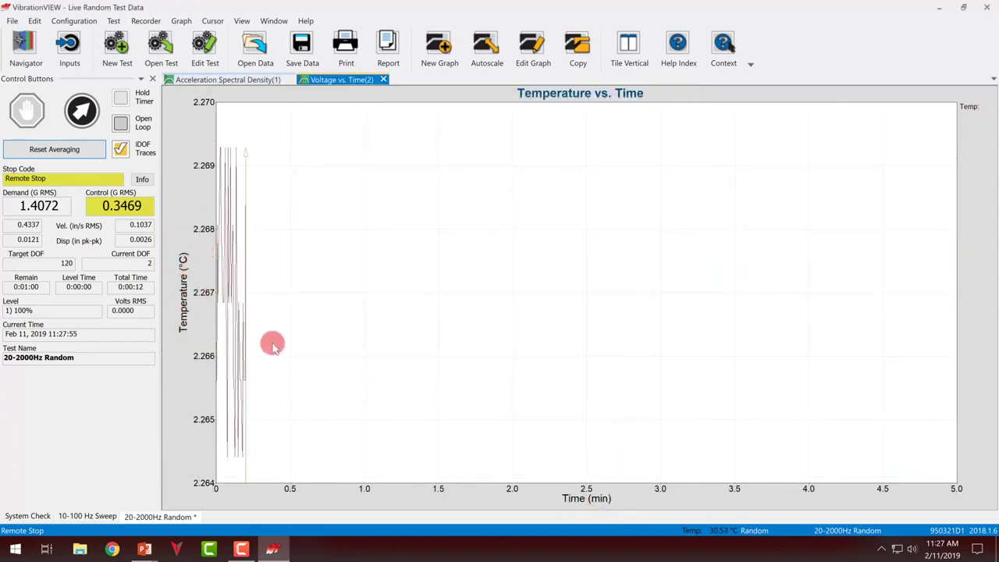
left_click(81, 114)
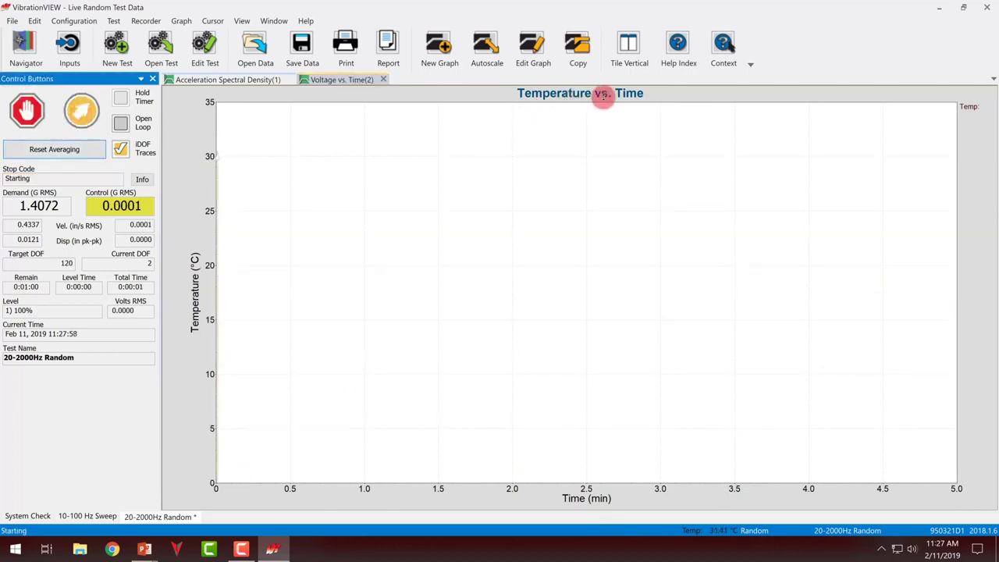
Step: Tile the spectral and Temperature vs. Time graphs vertically while the random test runs
left_click(629, 63)
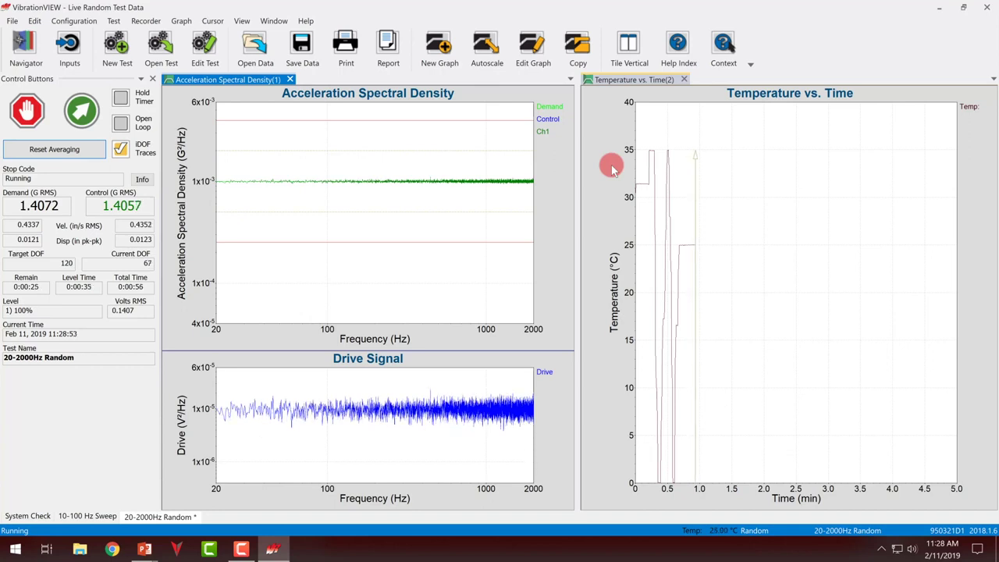
Step: Stop the running random test with Escape, then switch to the PowerPoint slide show
key("Escape")
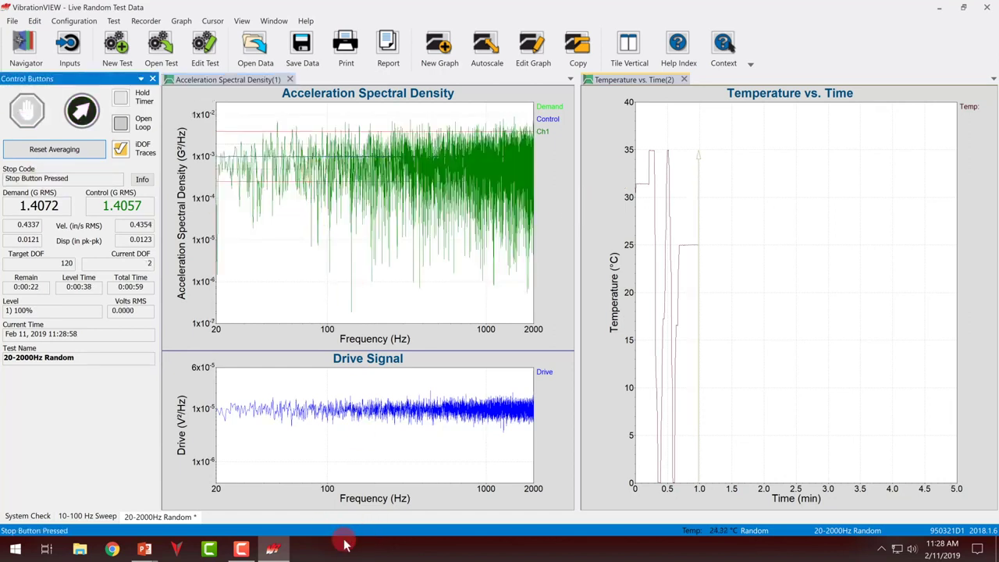
key("alt+Tab")
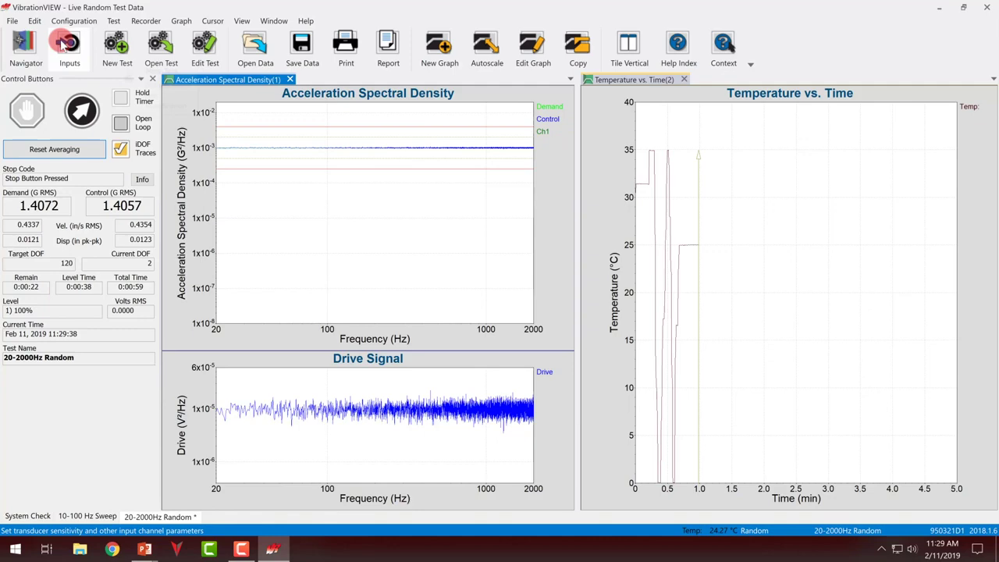
Step: In the test settings schedule, show the digital output columns and insert three schedule steps
left_click(205, 46)
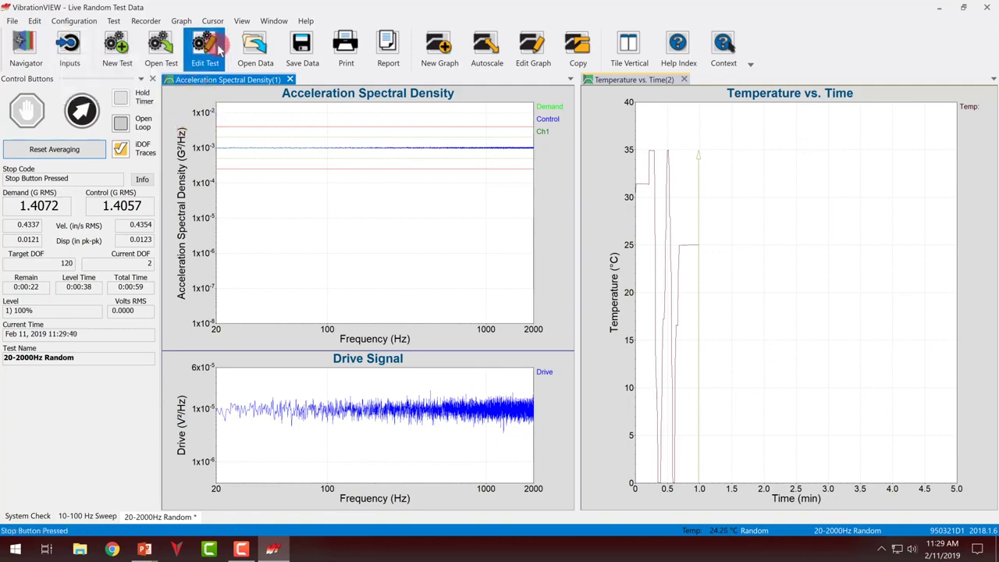
left_click(330, 246)
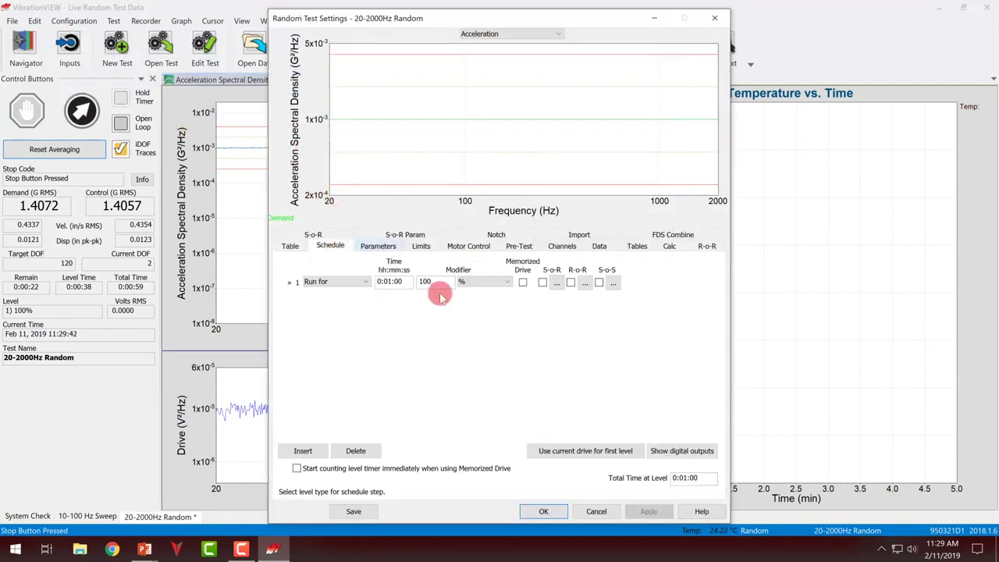
left_click(698, 455)
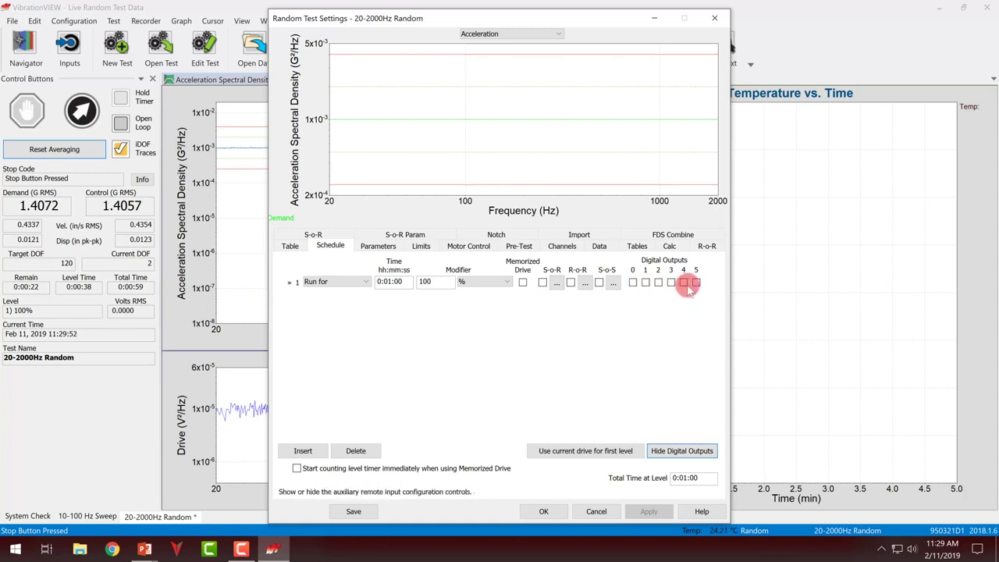
left_click(301, 452)
left_click(302, 452)
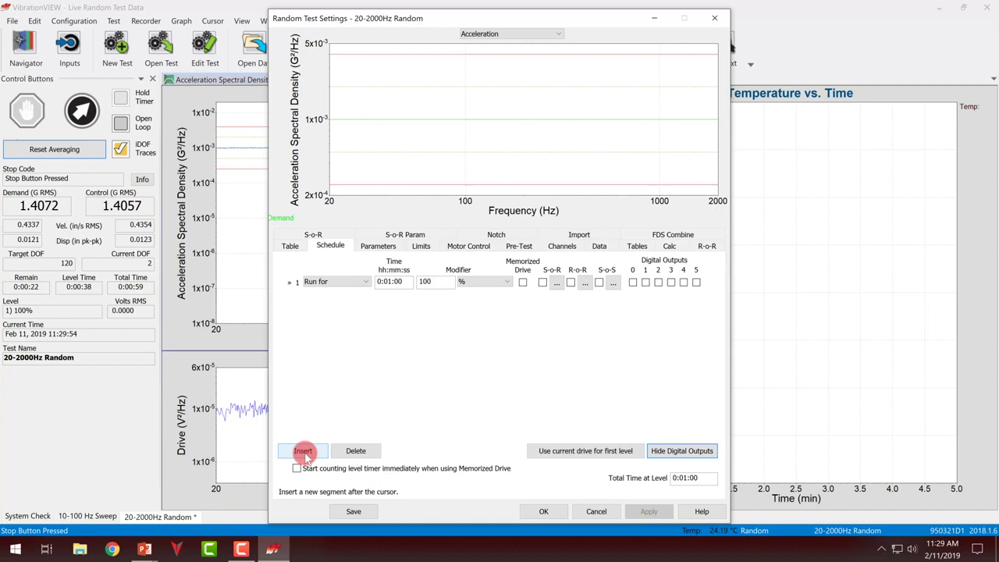
left_click(302, 452)
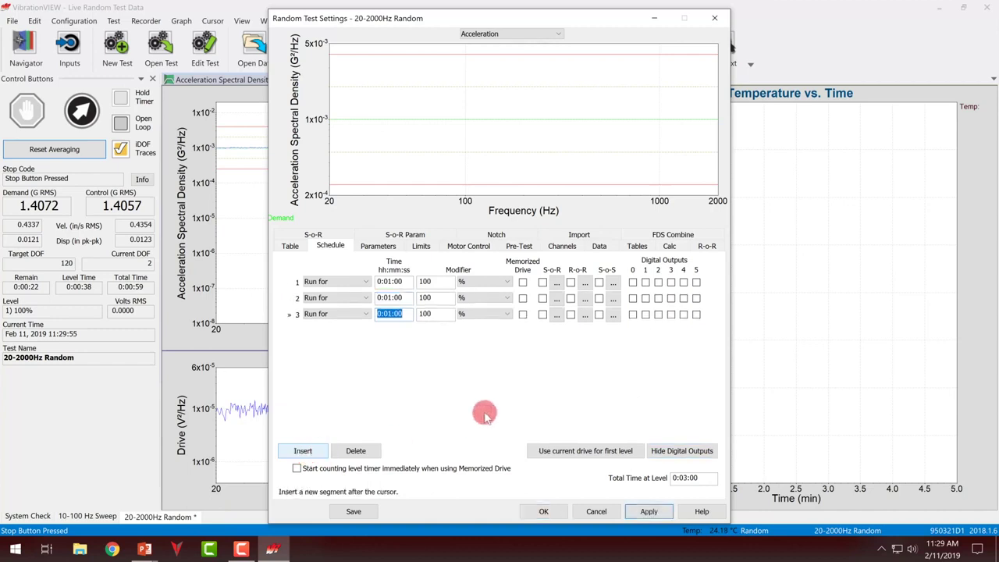
Step: Tick digital outputs 1 and 2 for step 2, and 1 and 4 for step 3, then cancel and discard
left_click(658, 298)
left_click(645, 314)
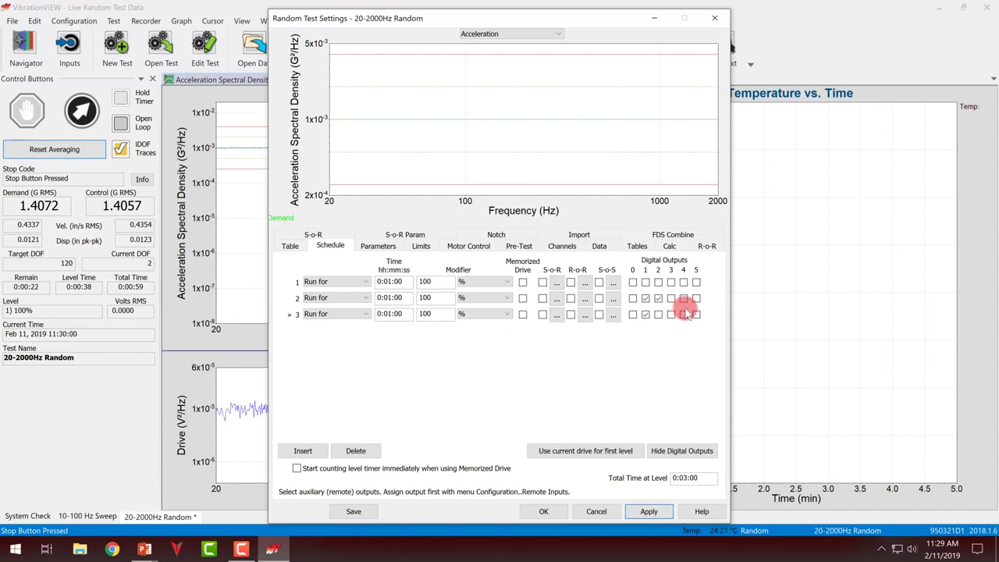
left_click(684, 314)
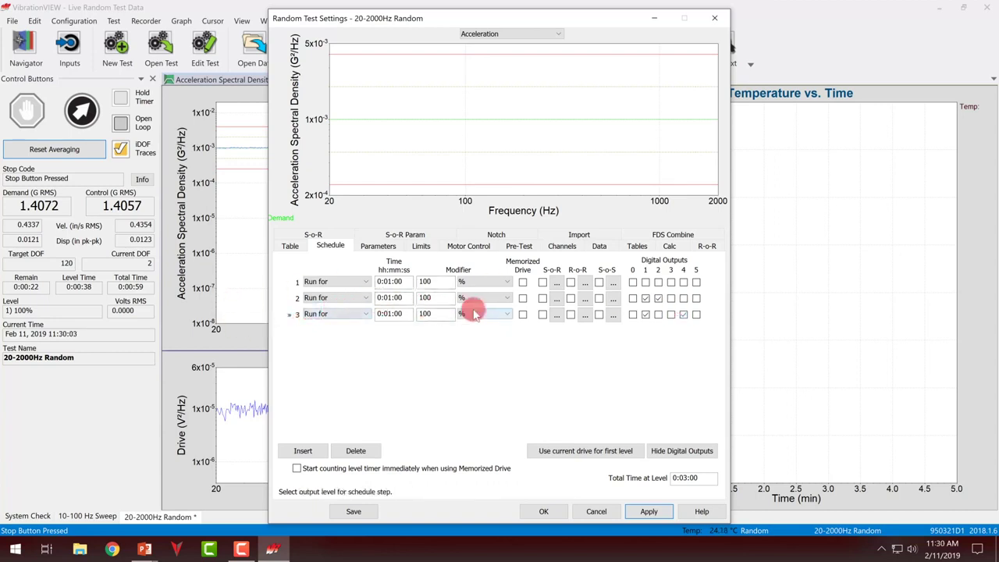
left_click(648, 299)
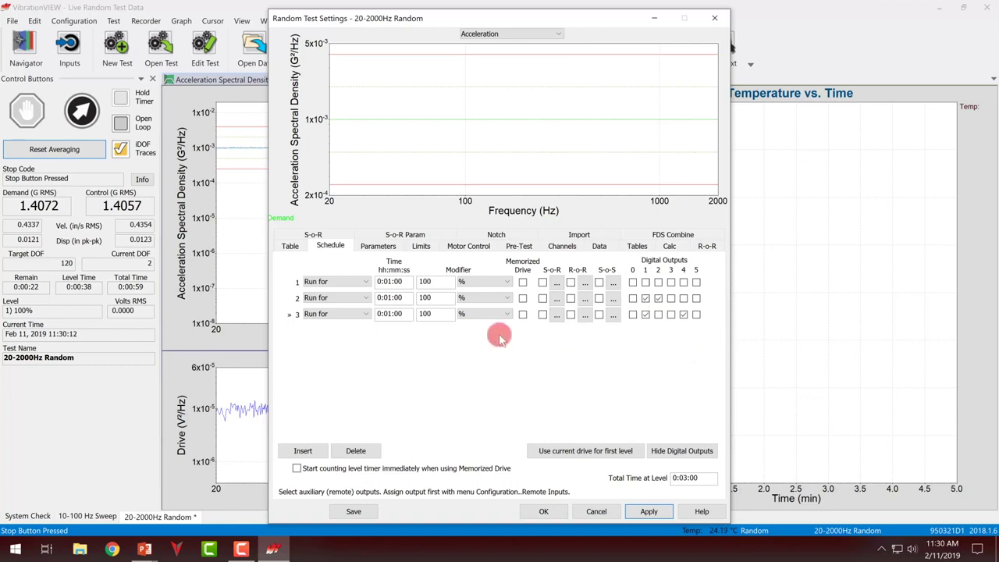
left_click(591, 515)
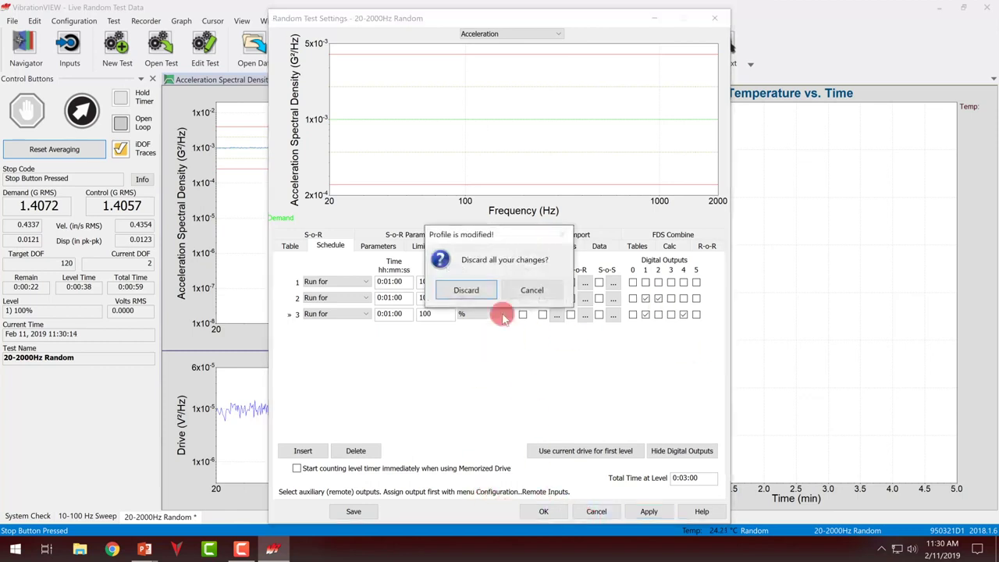
left_click(471, 289)
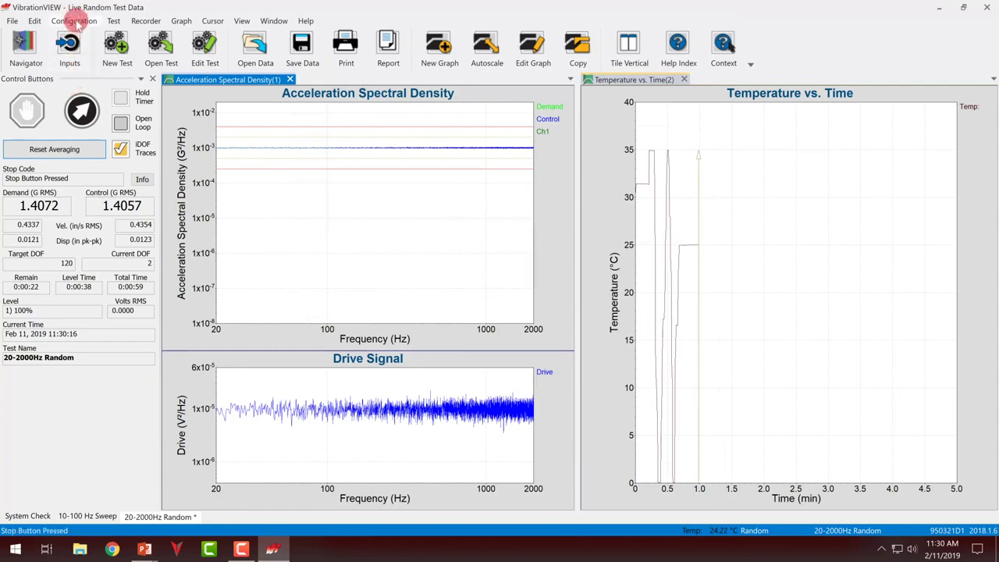
Step: Open Configuration > Remote Inputs and review AUX output 1's Remote Output Options, including Negative True Logic
left_click(74, 22)
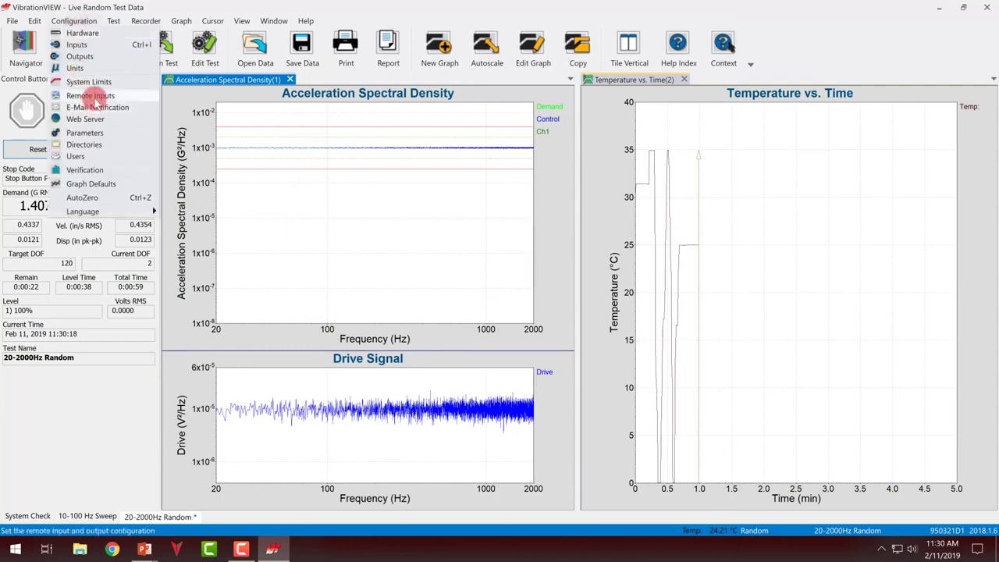
left_click(92, 96)
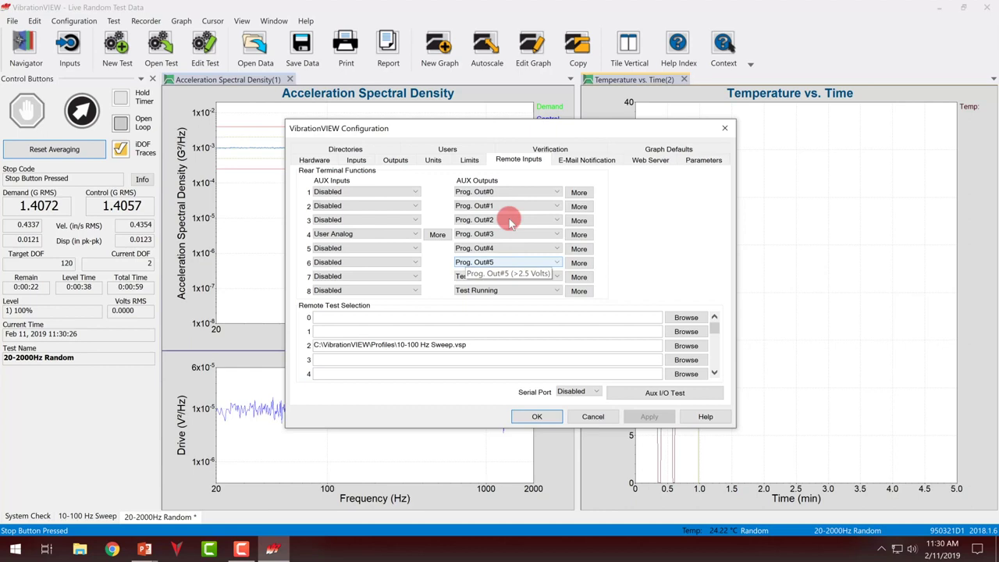
left_click(580, 193)
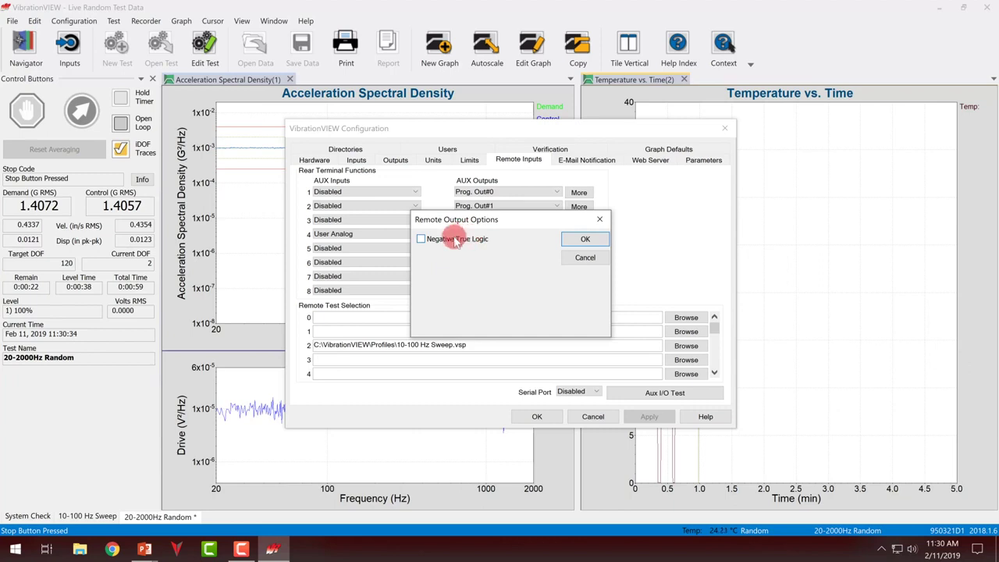
left_click(587, 239)
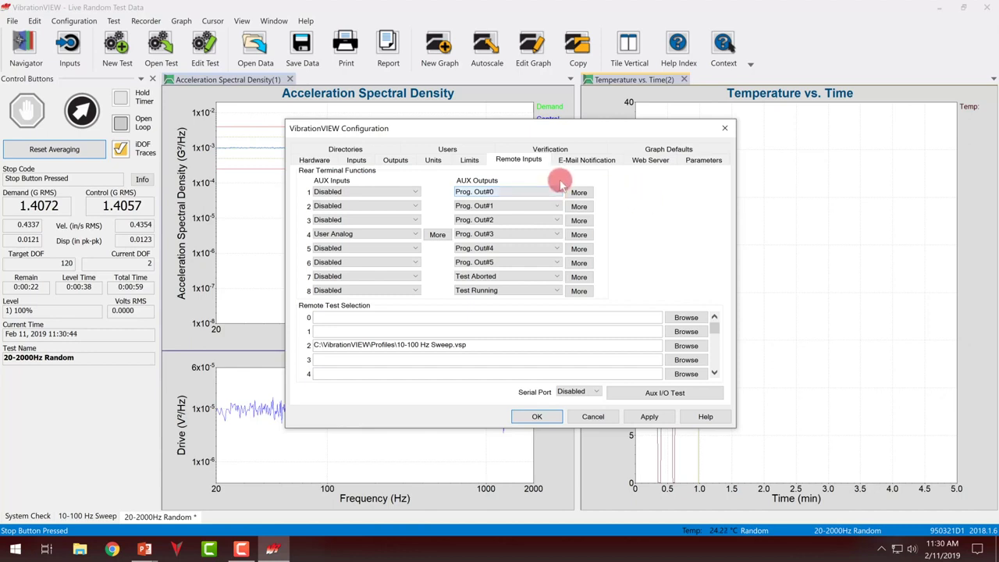
left_click(567, 200)
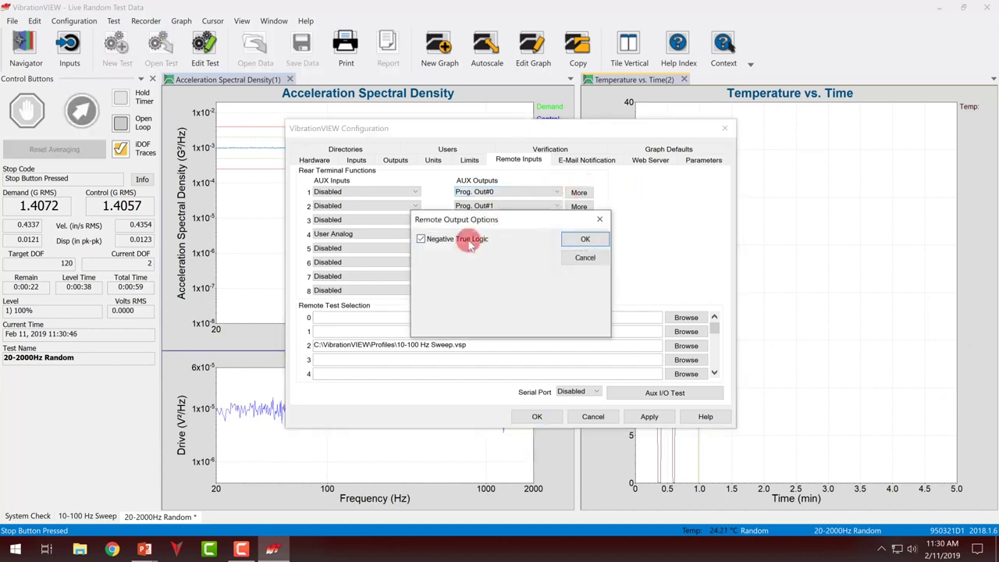
left_click(581, 239)
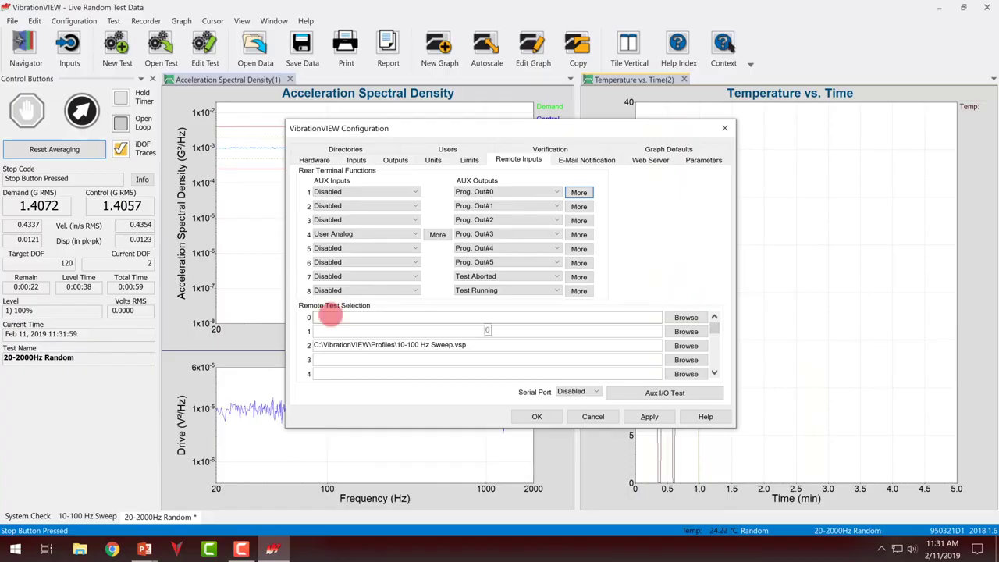
Step: Set AUX input 4 to Disabled and AUX outputs 8, 7 and 6 to Shaker Power
left_click(398, 236)
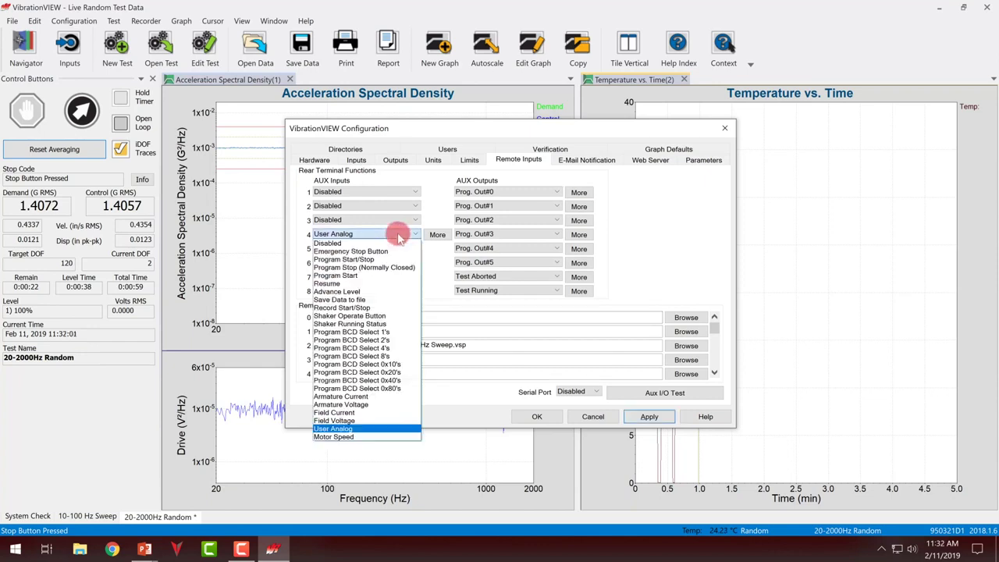
left_click(390, 248)
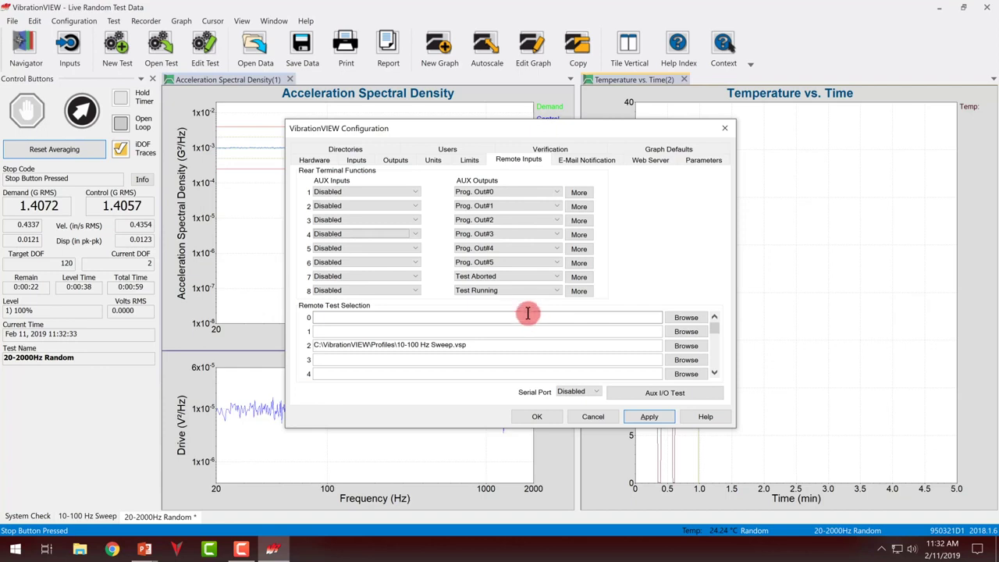
left_click(525, 290)
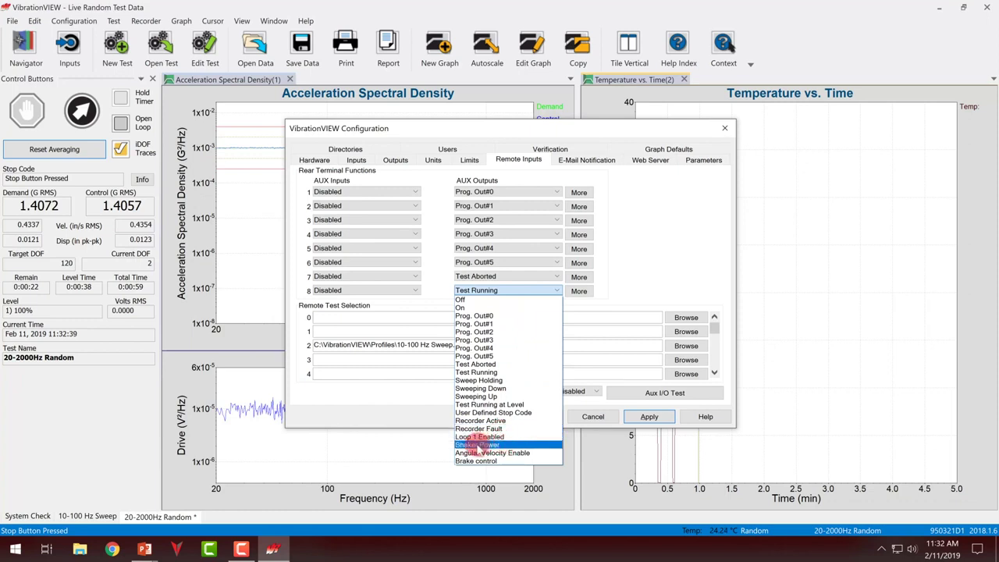
left_click(478, 445)
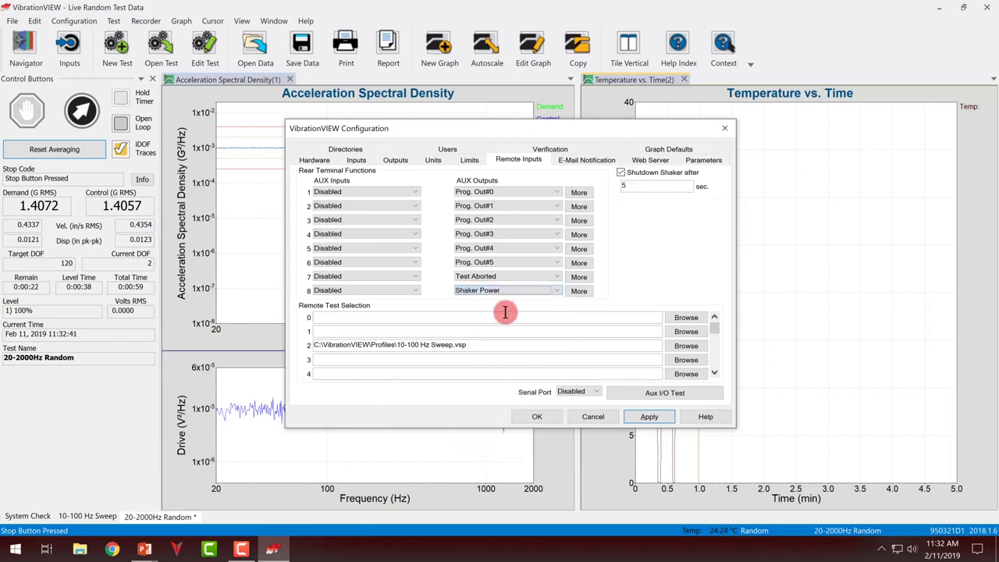
left_click(504, 277)
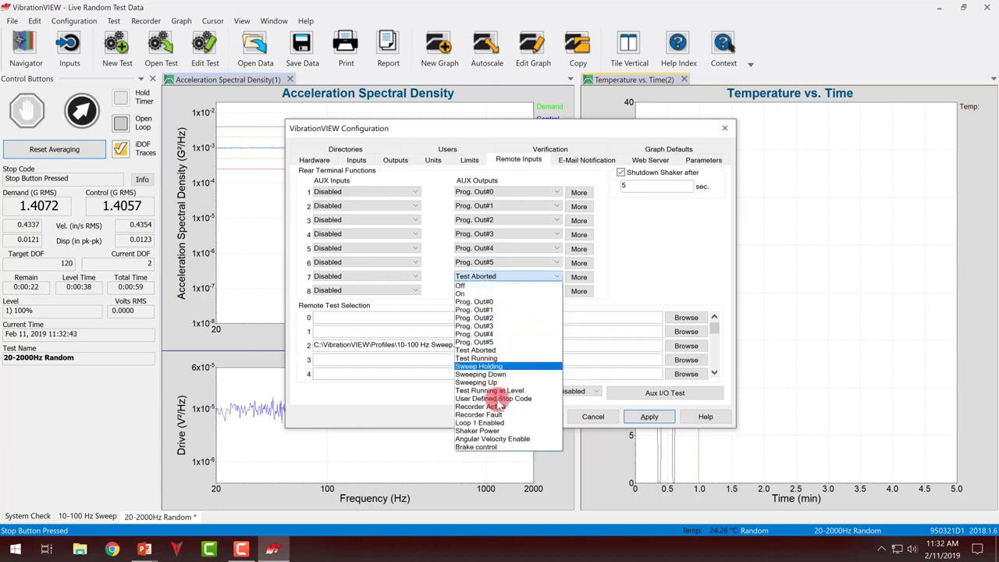
left_click(515, 441)
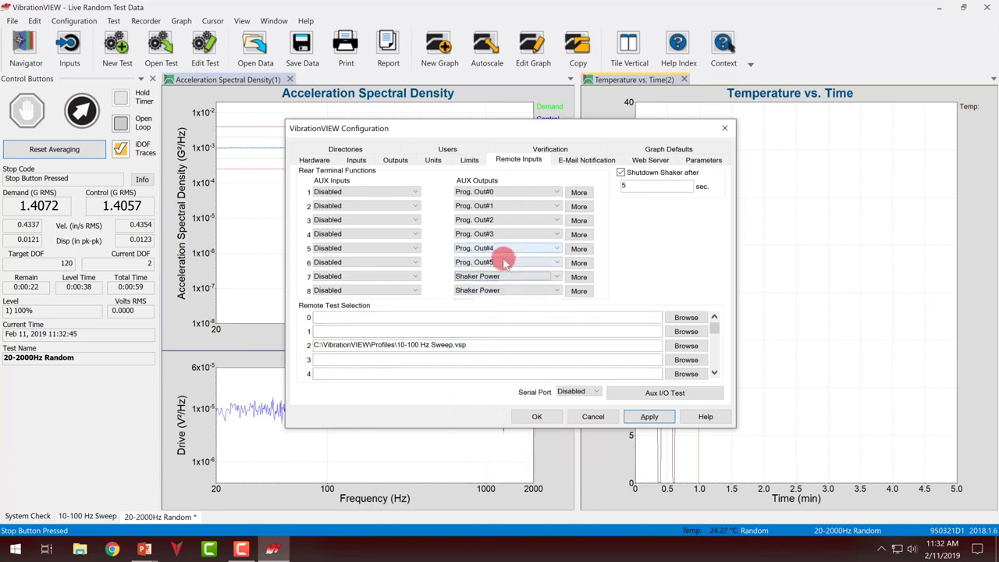
left_click(506, 262)
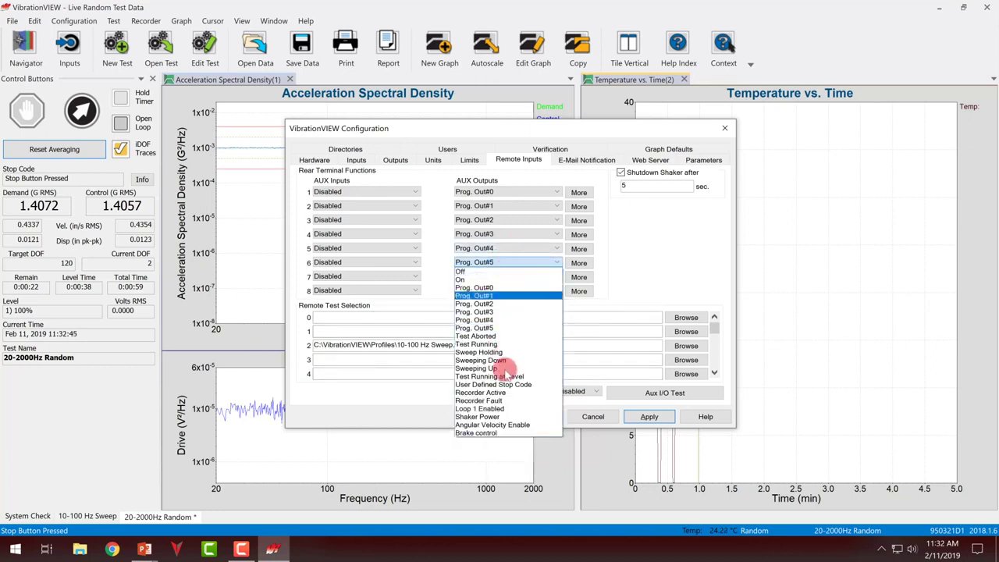
left_click(504, 417)
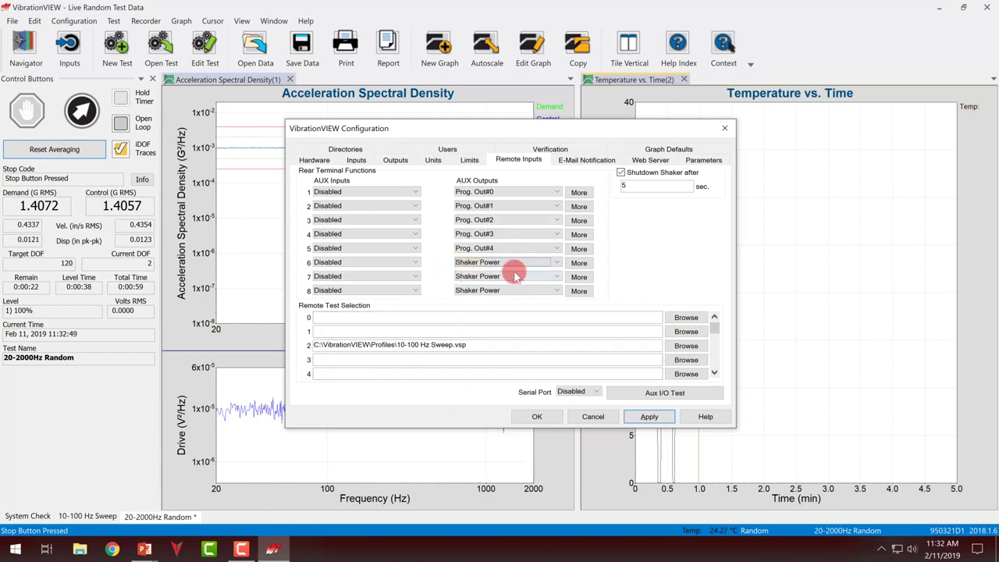
Step: Give AUX outputs 6 and 7 shaker shutdown delays of 5 and 10 seconds
left_click(578, 263)
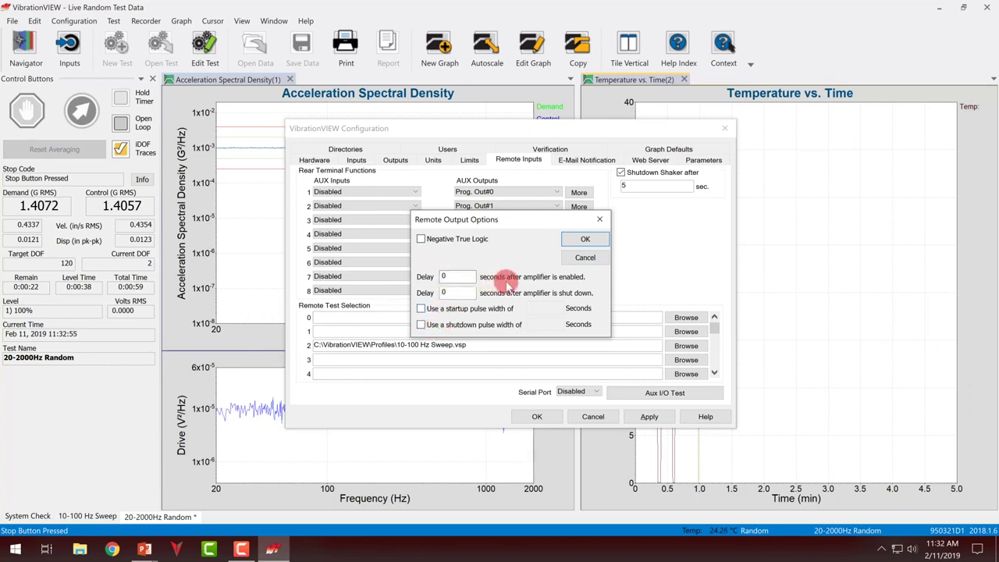
double_click(465, 292)
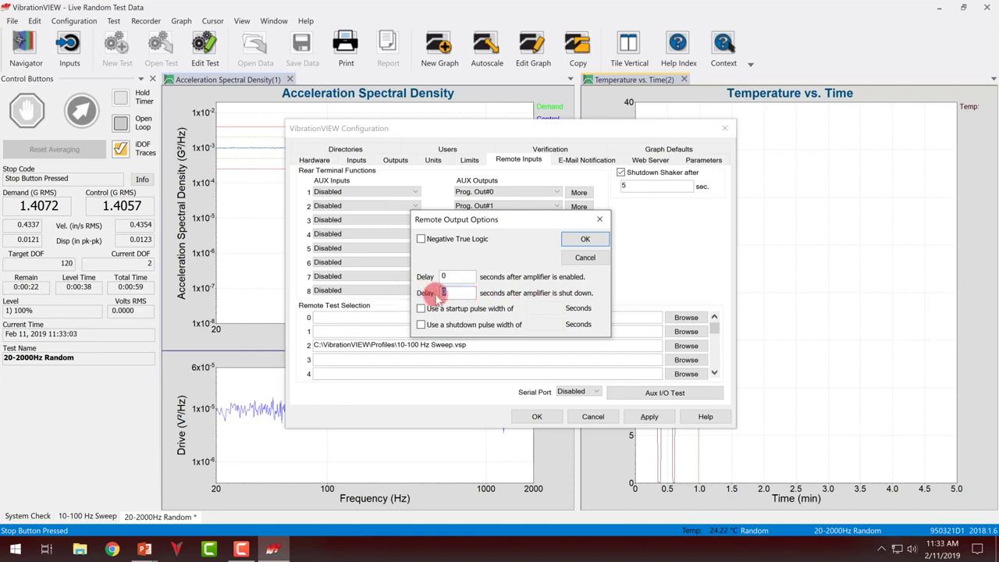
type("5")
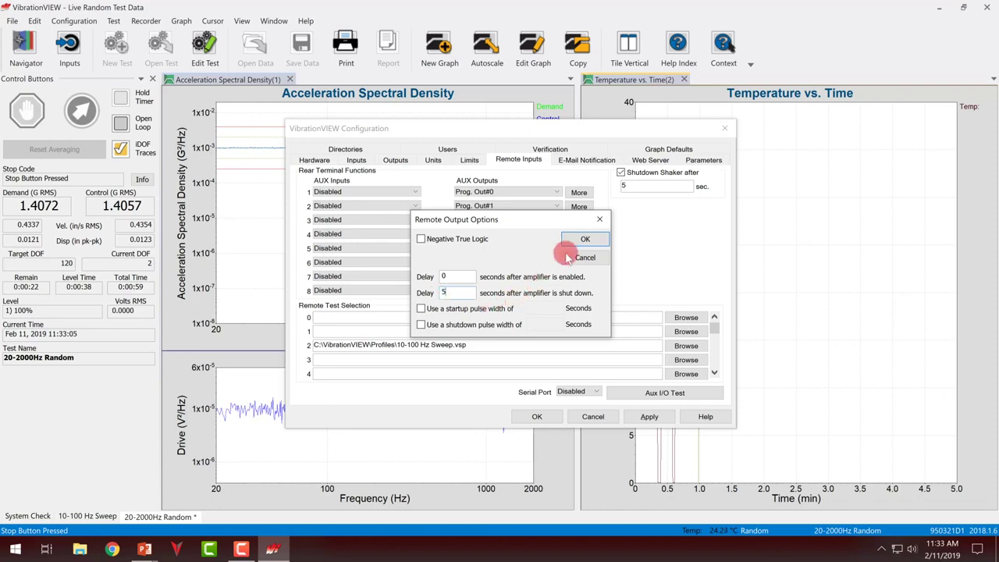
left_click(572, 246)
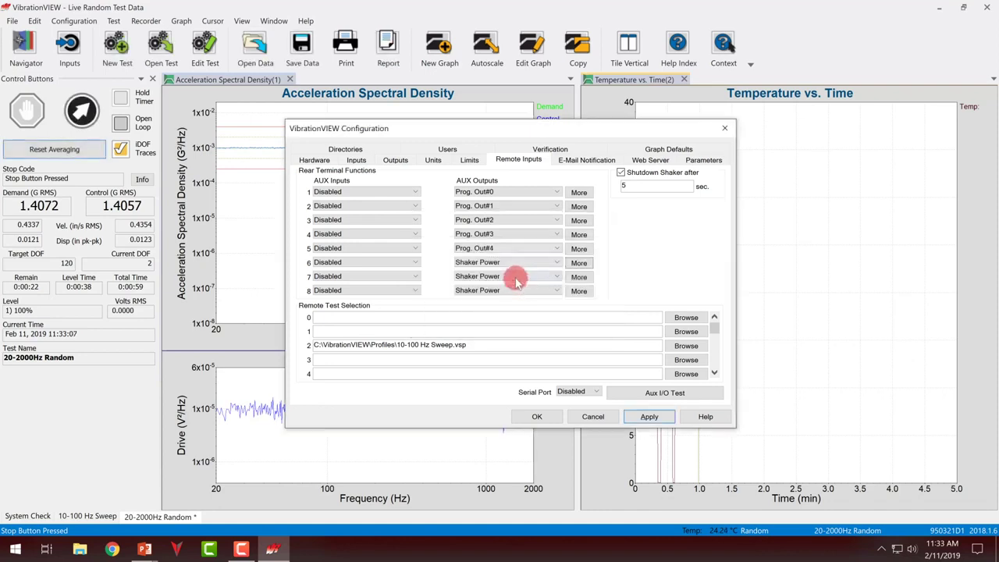
left_click(580, 276)
double_click(453, 292)
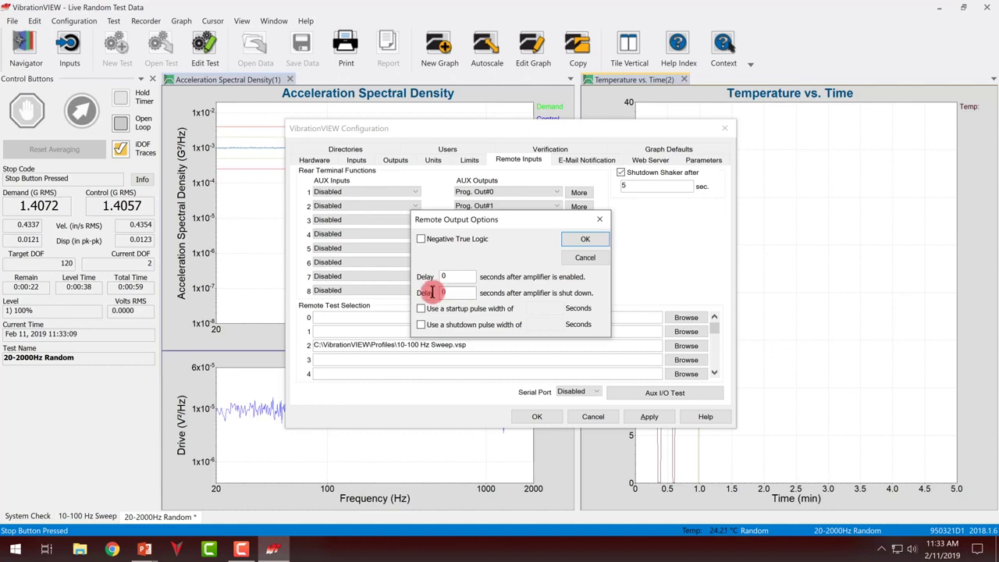
type("10")
left_click(578, 239)
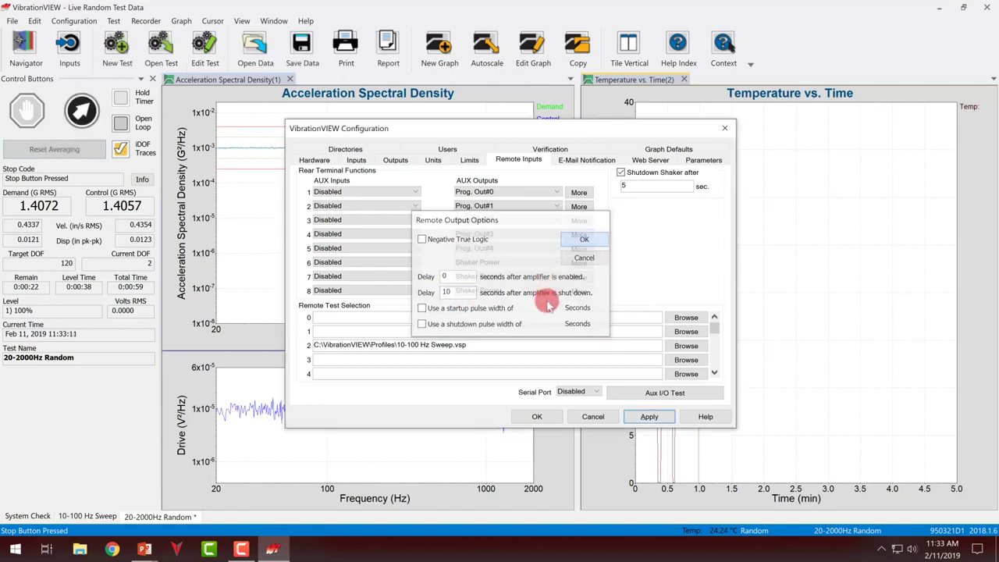
Step: Set AUX output 8's shutdown delay to 15 seconds
left_click(579, 290)
left_click(461, 292)
double_click(461, 292)
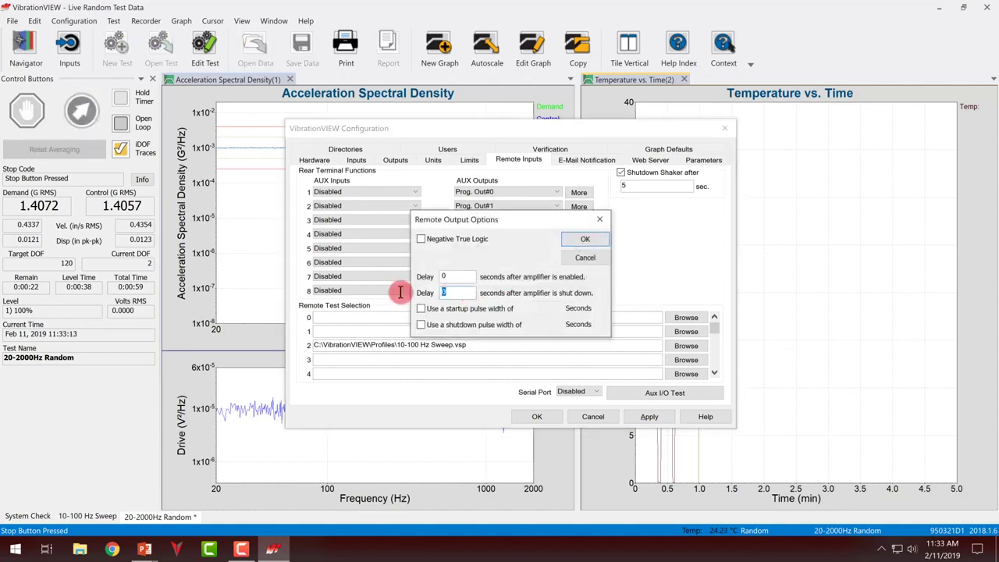
type("15")
left_click(578, 245)
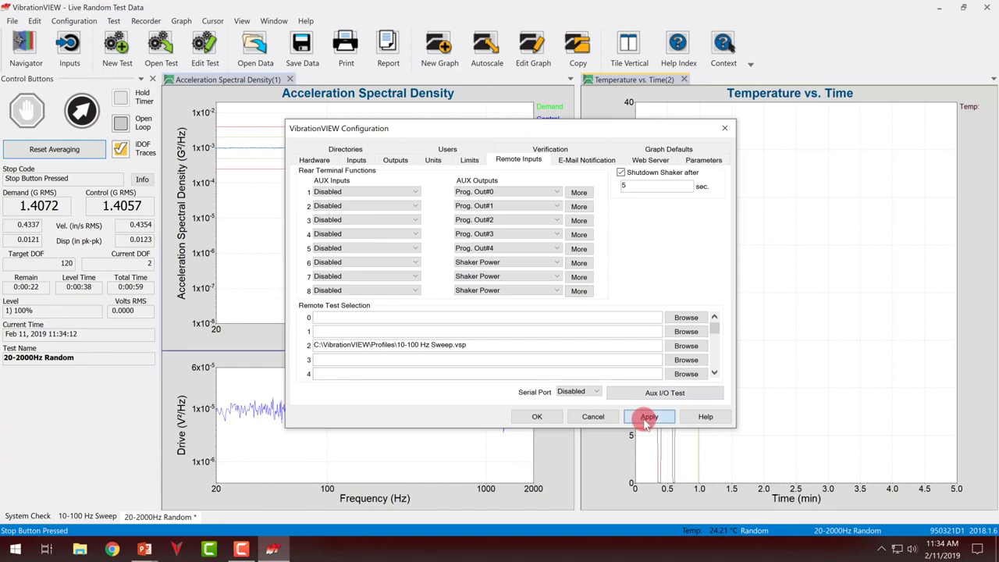
Step: Apply and close the rear I/O configuration, then show the Test Controls toolbar
left_click(647, 417)
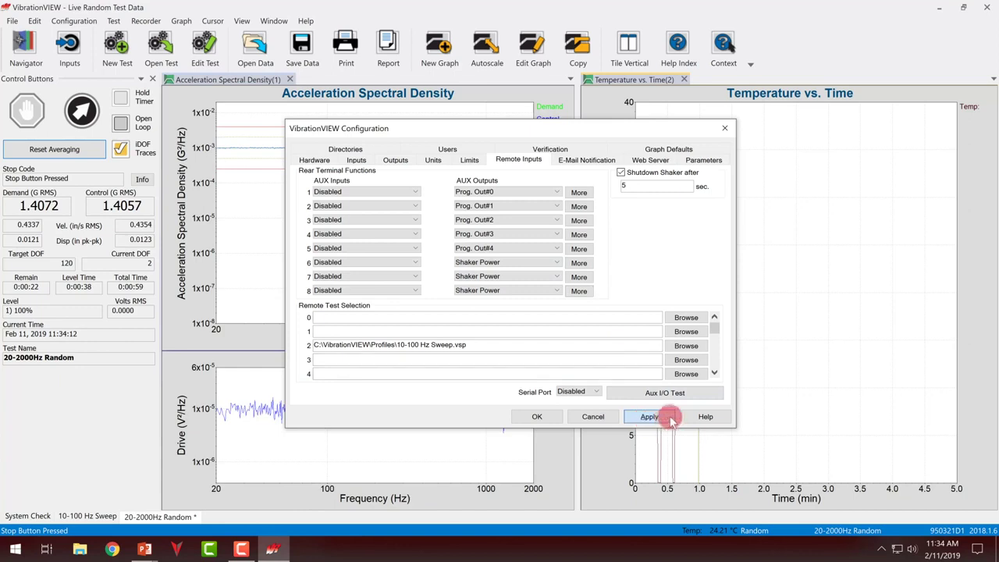
left_click(523, 418)
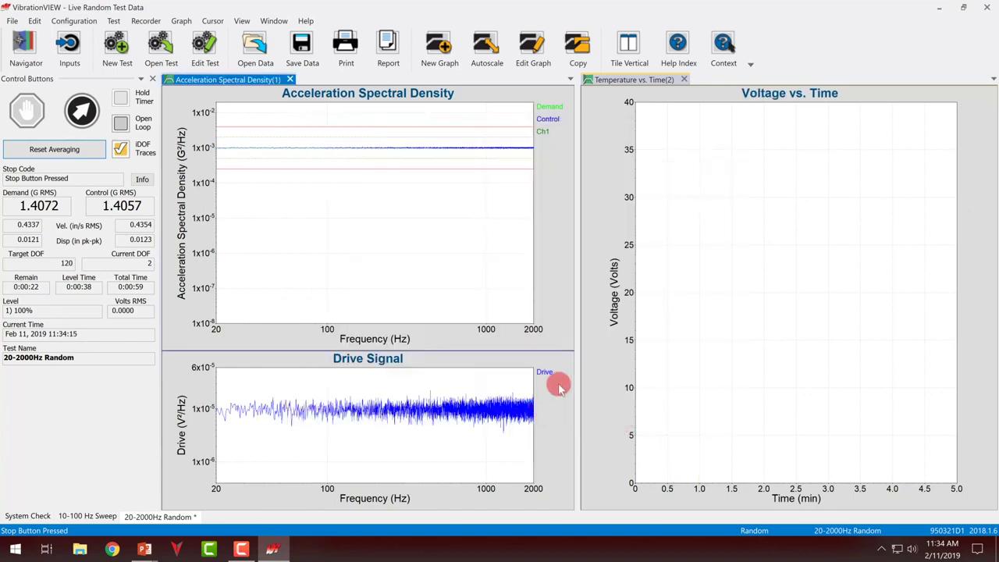
left_click(244, 21)
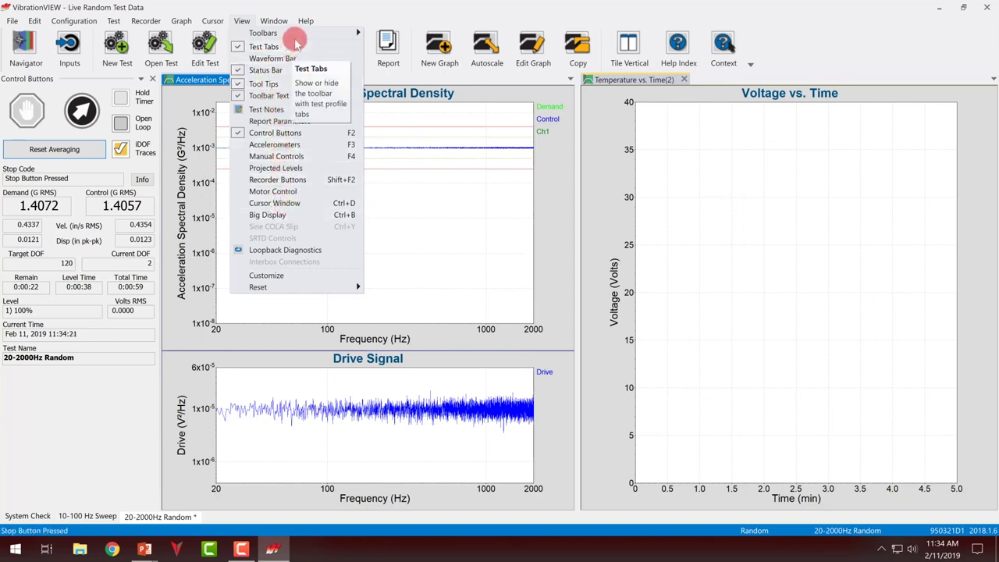
mouse_move(300, 36)
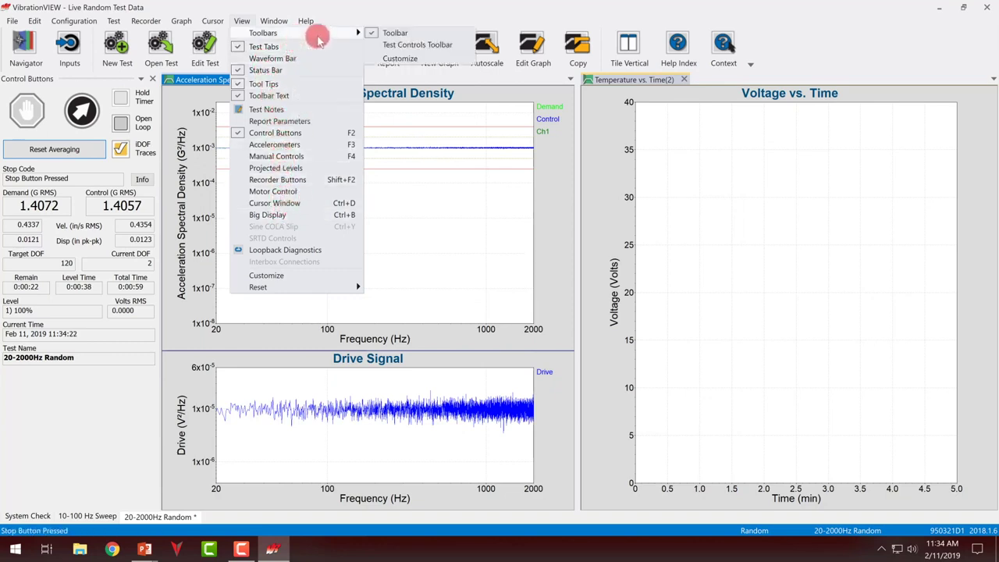
left_click(409, 42)
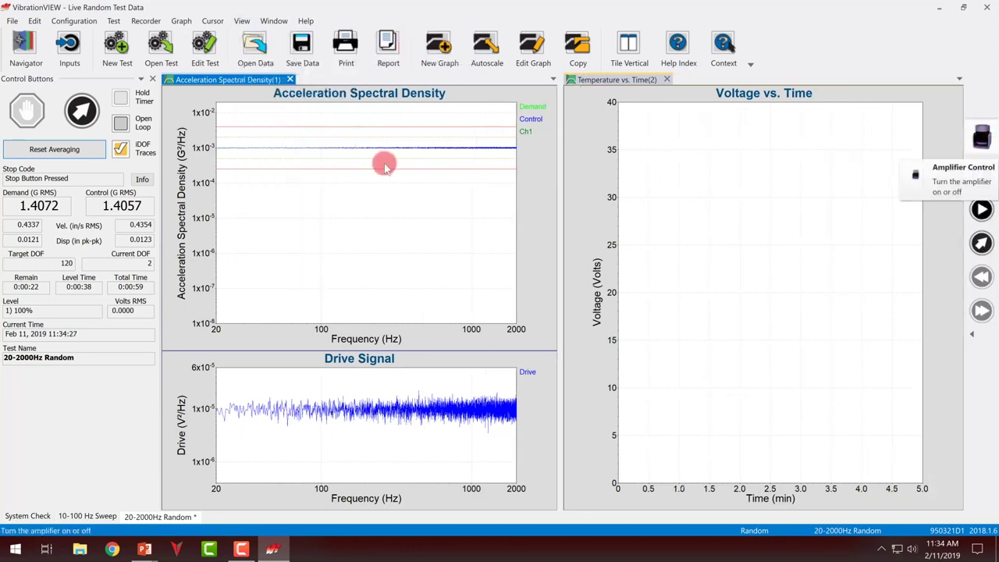
Step: Start the random test over, stop it, and toggle the amplifier on then off
left_click(82, 115)
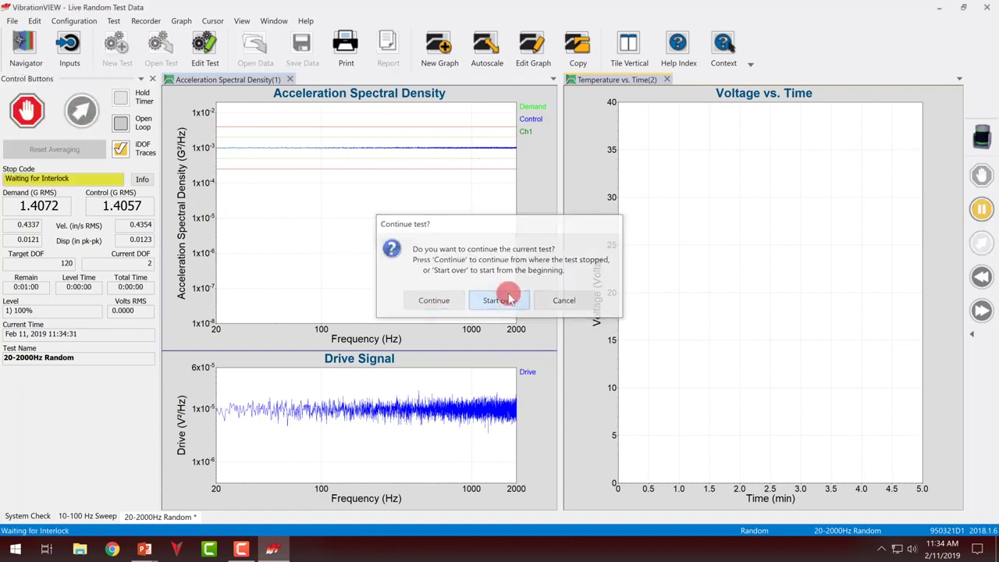
left_click(500, 301)
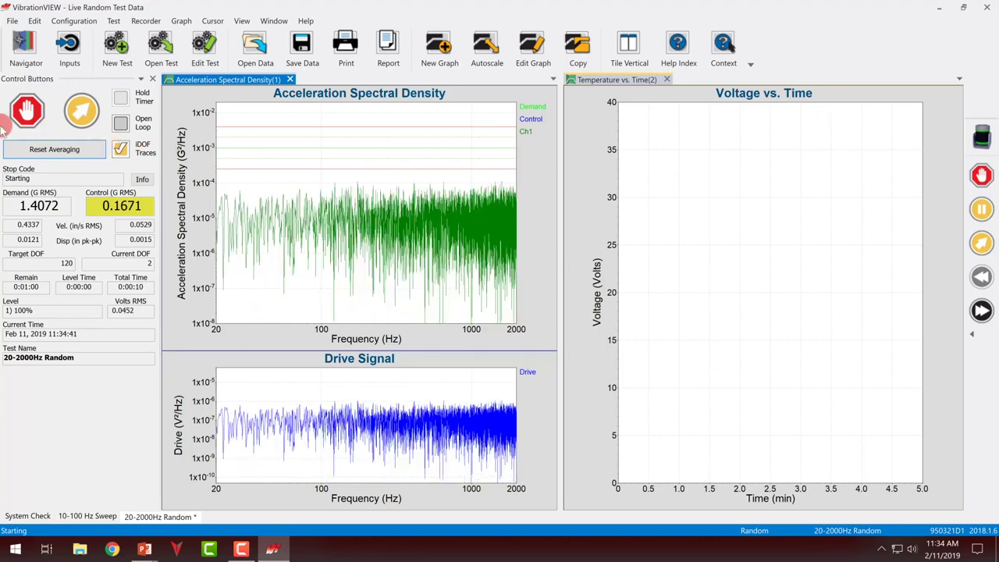
left_click(31, 113)
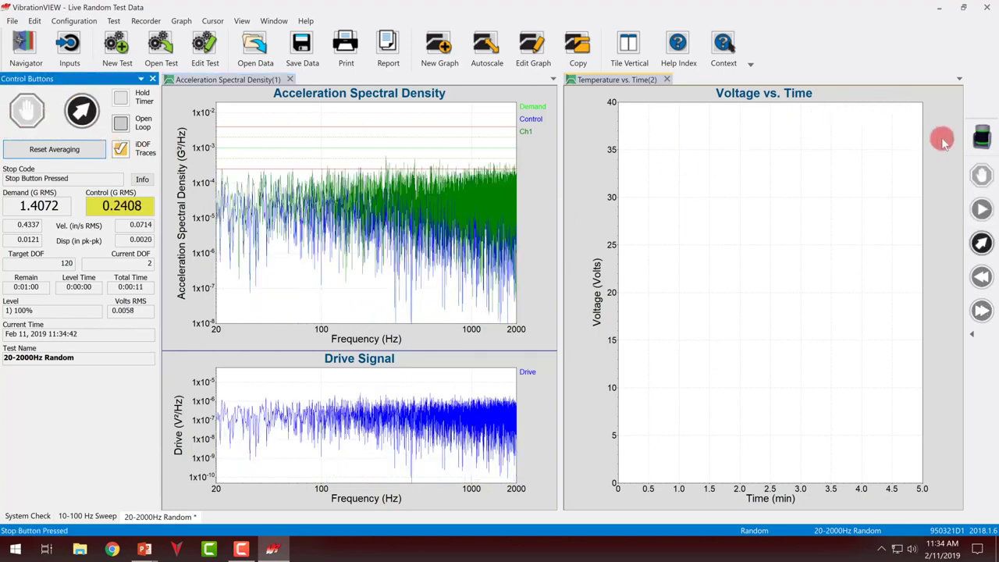
left_click(982, 141)
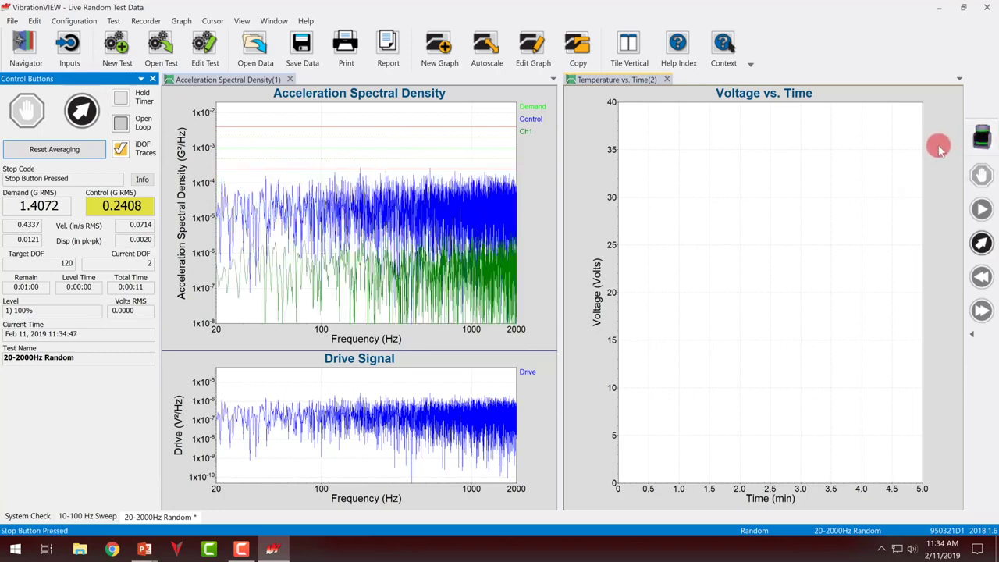
left_click(977, 148)
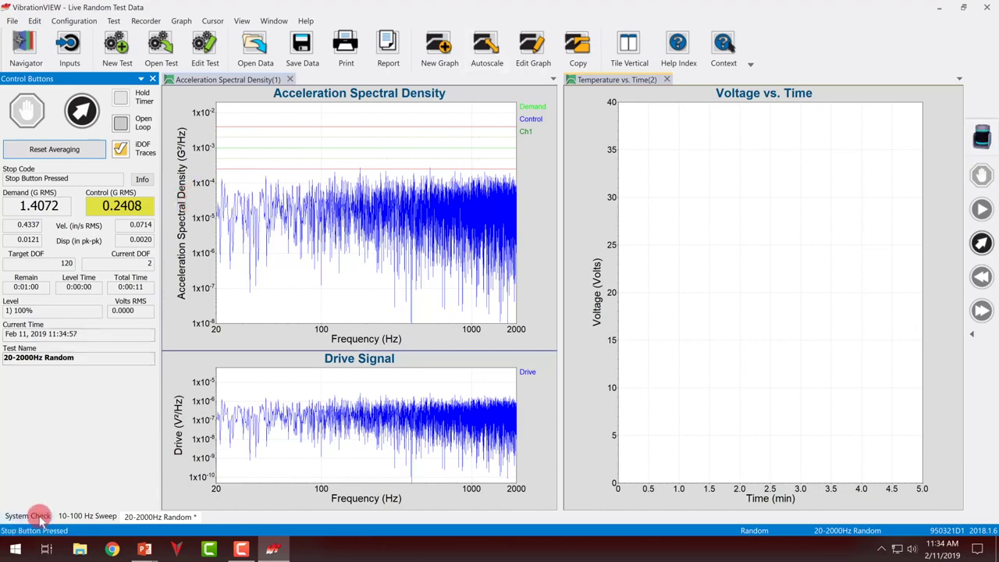
Step: Load the System Check test and open Remote Inputs with the Aux I/O Test panel
left_click(86, 516)
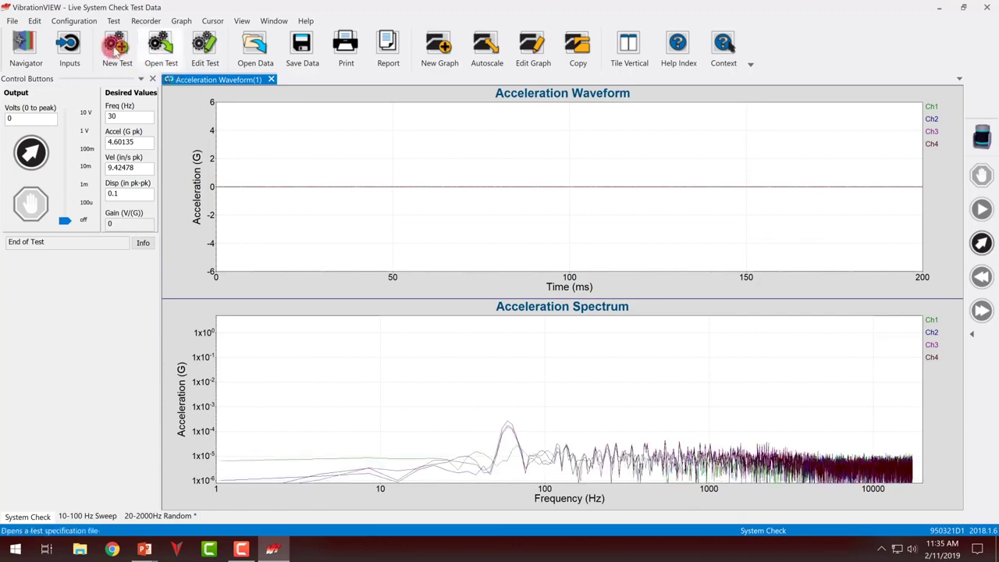
left_click(76, 21)
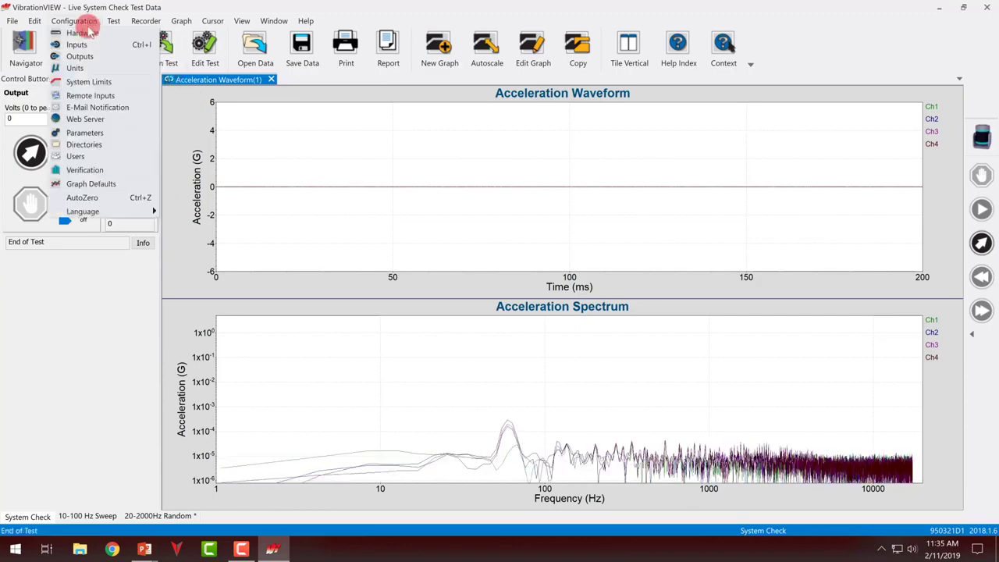
left_click(81, 96)
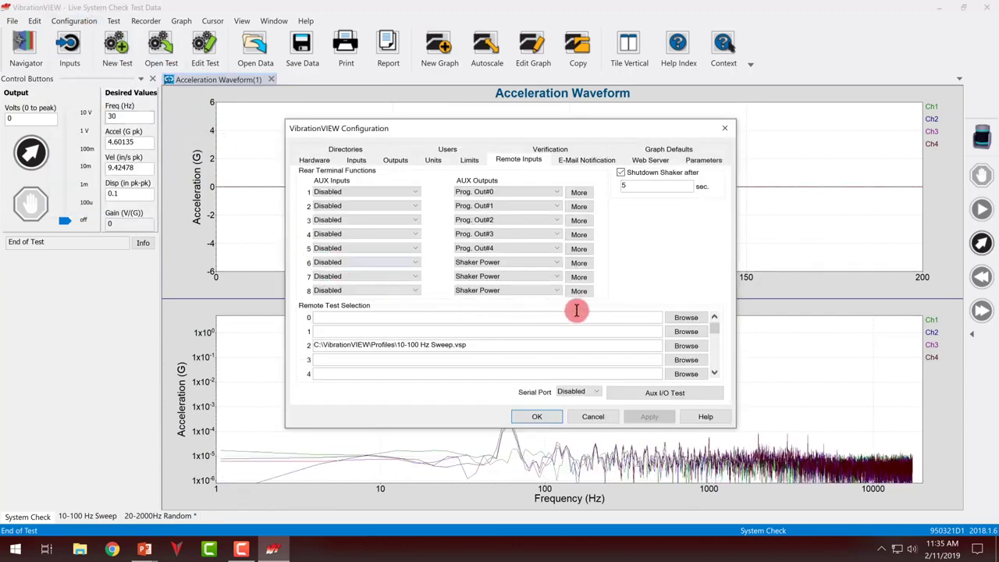
left_click(707, 393)
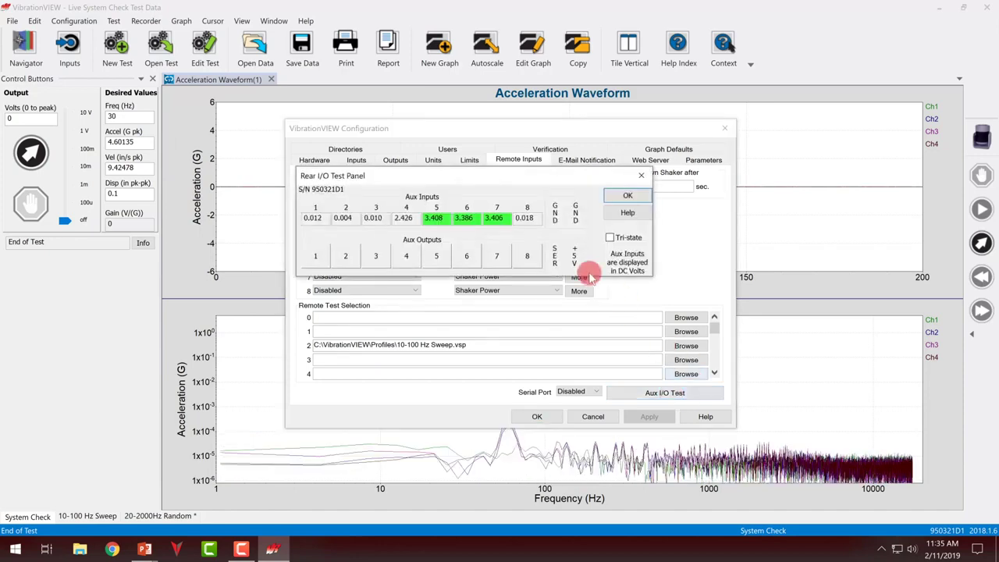
Step: Arrange the Rear I/O Test Panel and the Configuration window side by side
left_click_drag(535, 179, 569, 196)
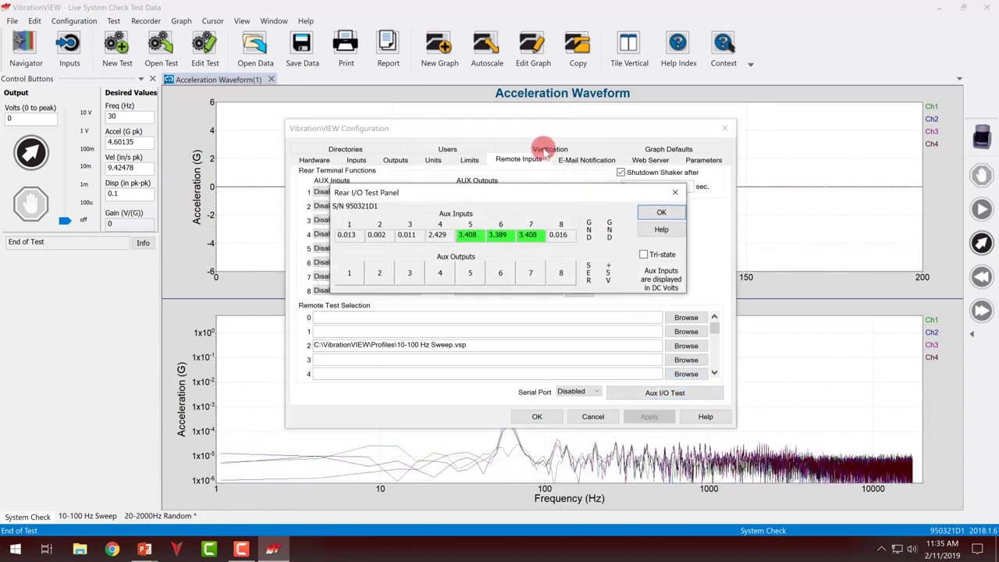
left_click_drag(547, 130, 555, 160)
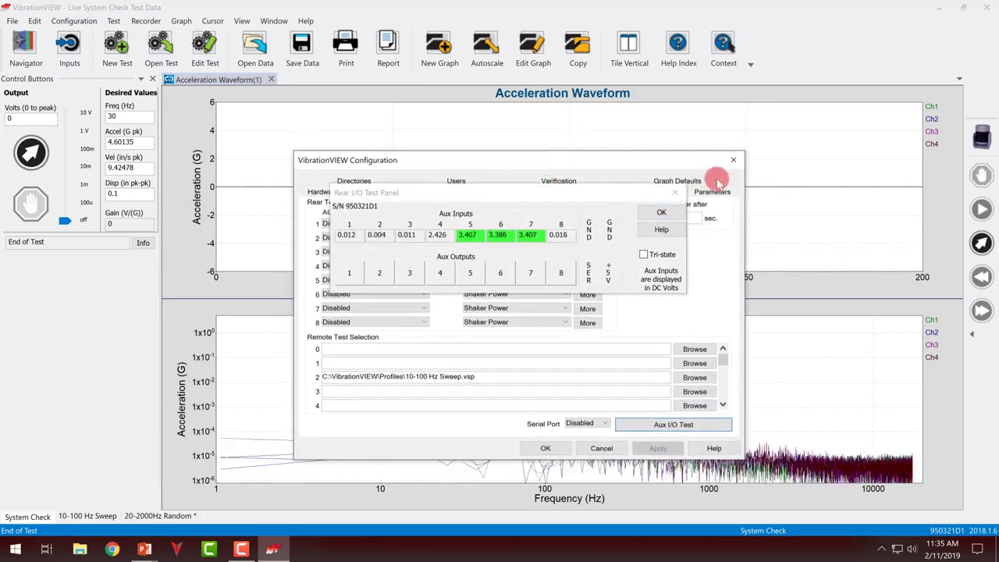
left_click_drag(718, 181, 785, 167)
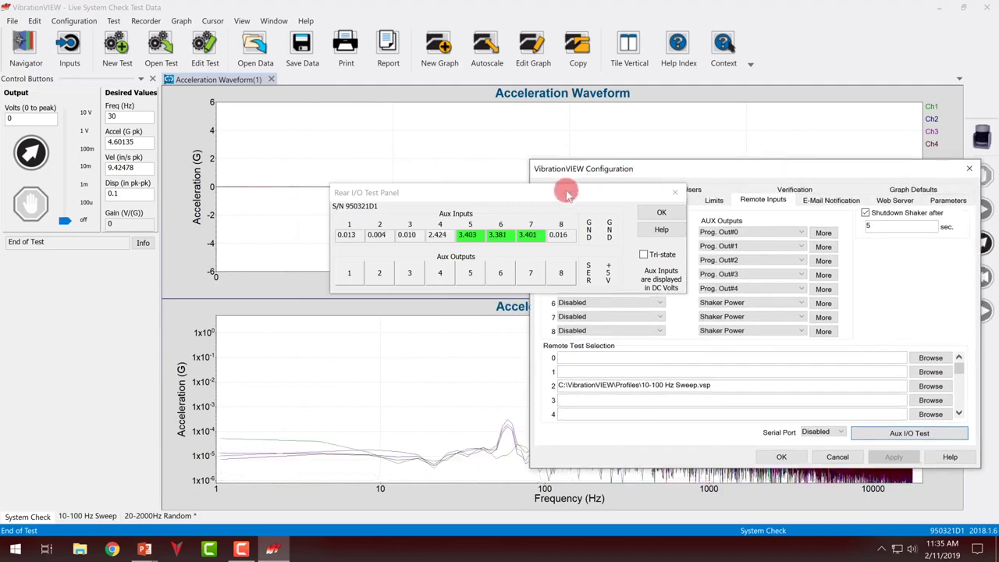
left_click(512, 200)
left_click_drag(372, 210, 264, 220)
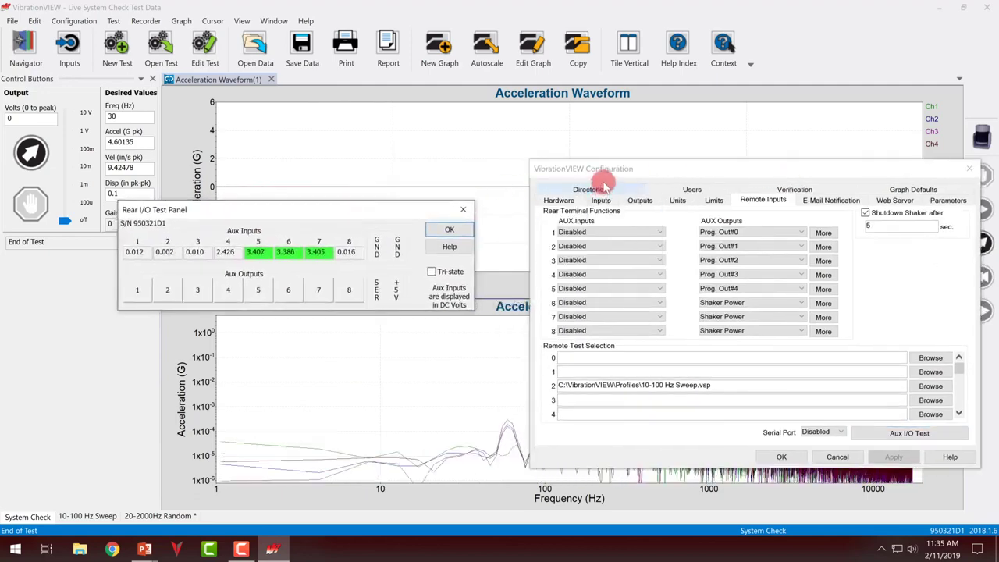
left_click_drag(584, 175, 441, 181)
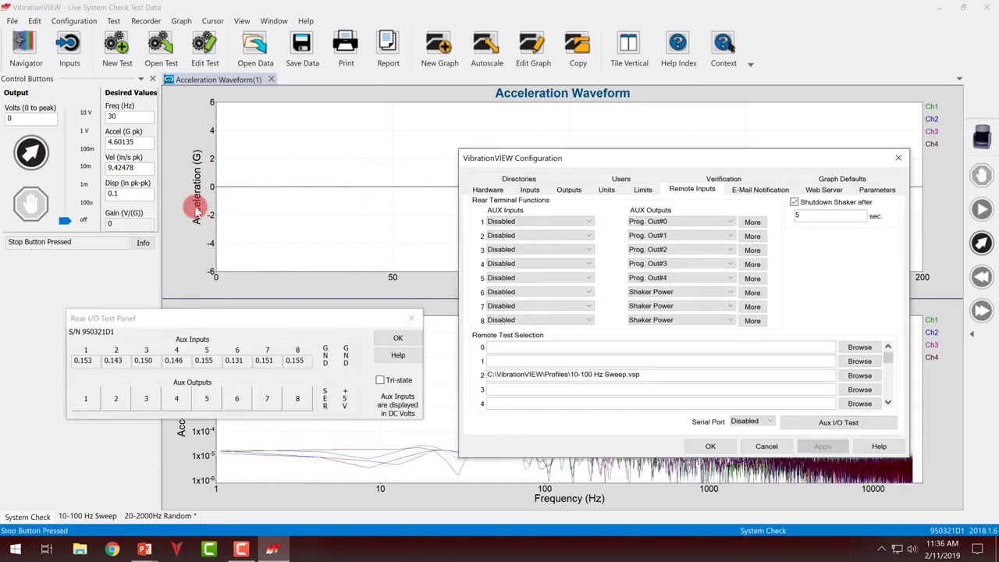
Step: Run the System Check test through the shaker startup notice, then stop it
left_click(33, 152)
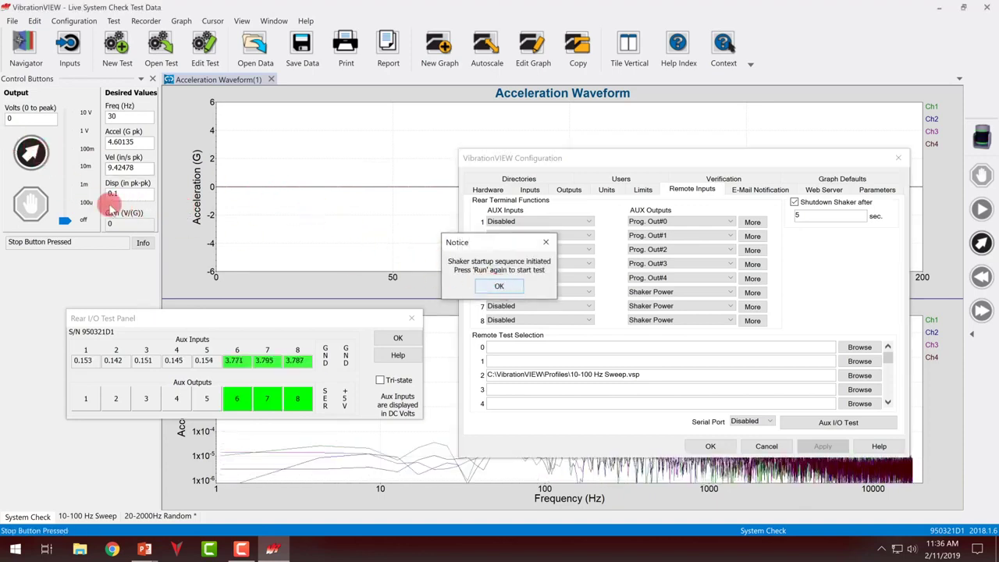
key("Return")
left_click(32, 154)
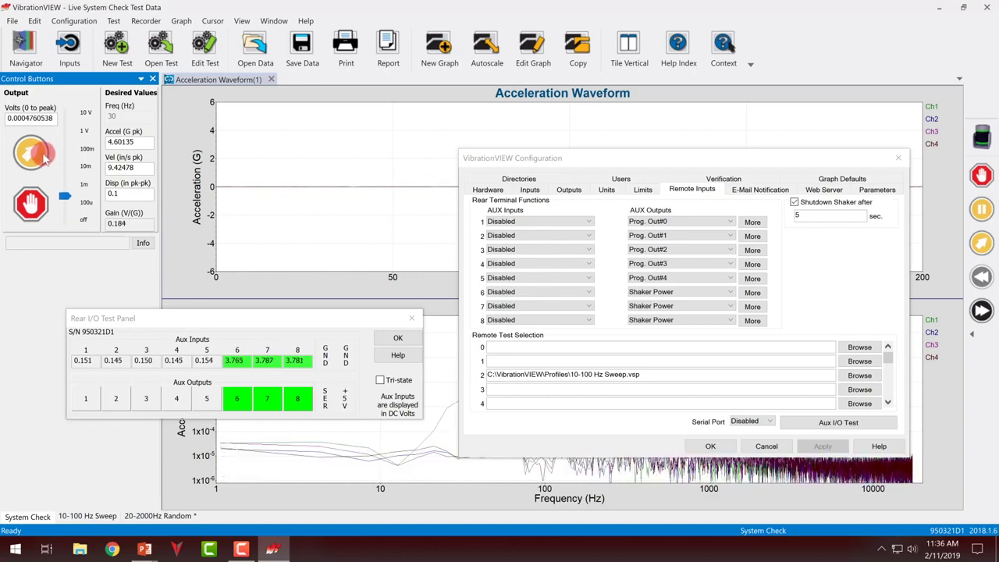
left_click(264, 212)
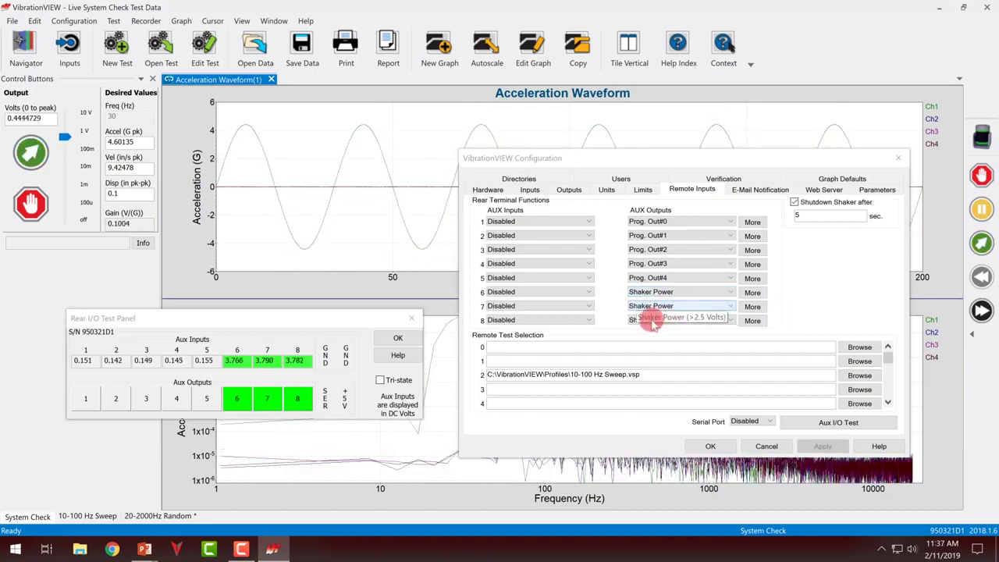
left_click(31, 204)
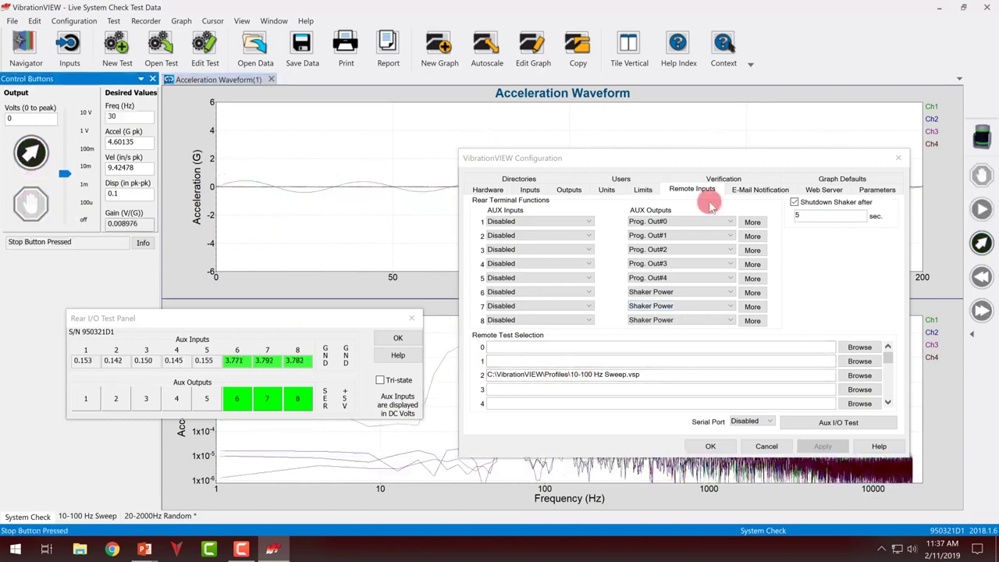
Step: Turn the amplifier off and switch off aux outputs 6, 7 and 8
left_click(983, 137)
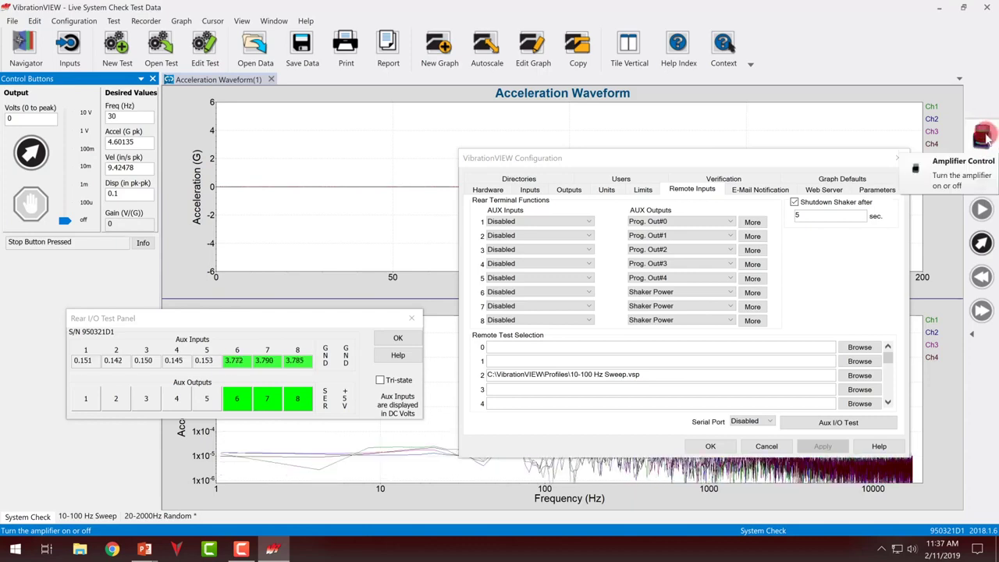
left_click(235, 400)
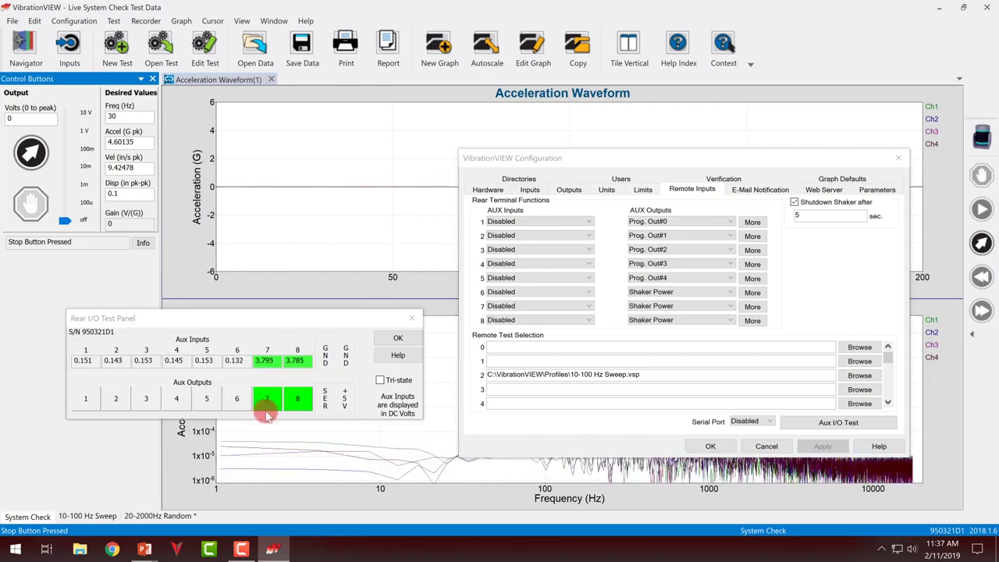
left_click(273, 407)
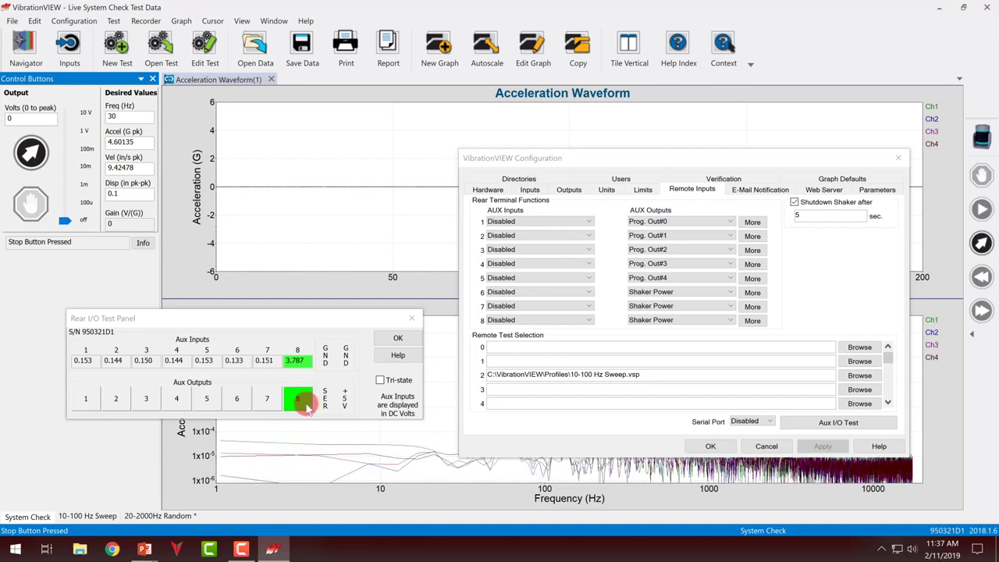
left_click(301, 402)
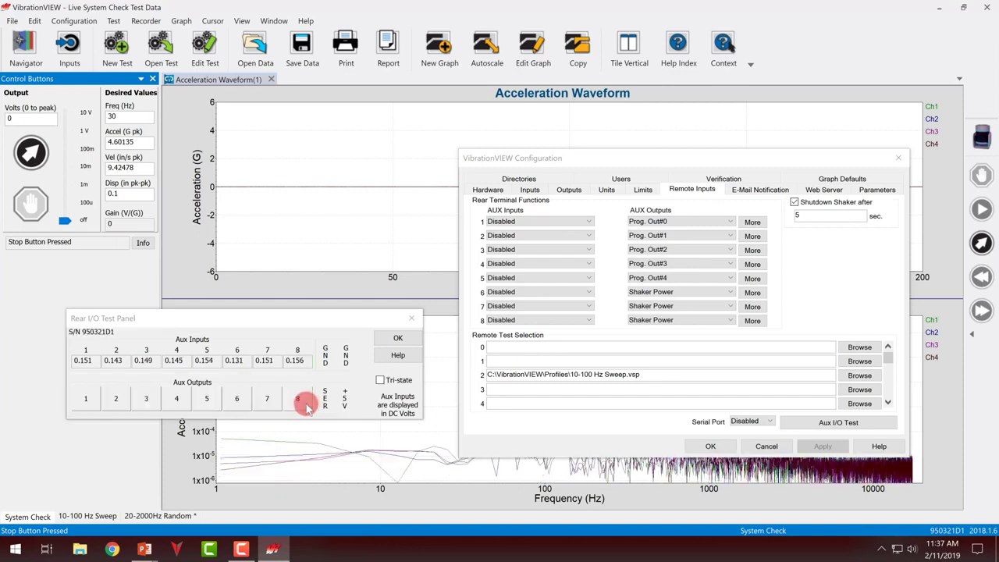